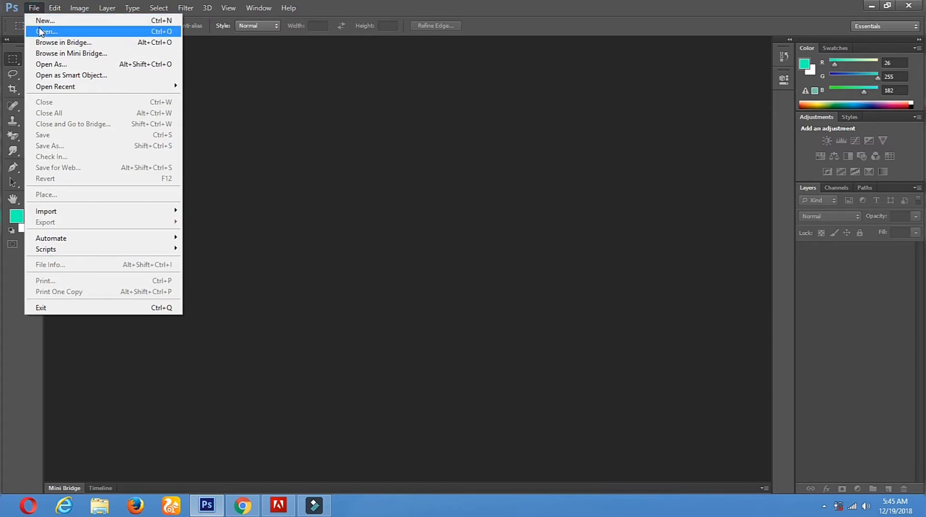
Open the photo IMG_20181208_162547 from the Desktop.
drag(611, 132, 627, 362)
click(401, 208)
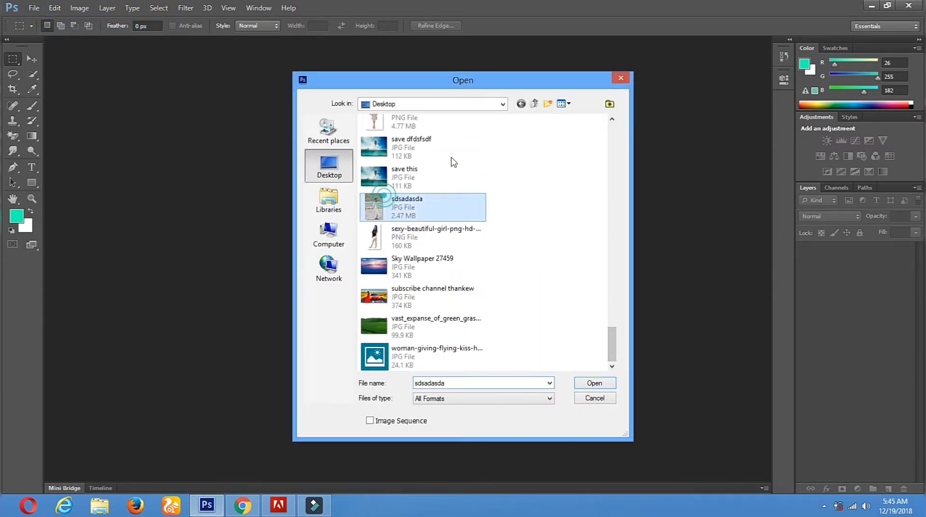
scroll(488, 140, up, 5)
scroll(488, 140, up, 3)
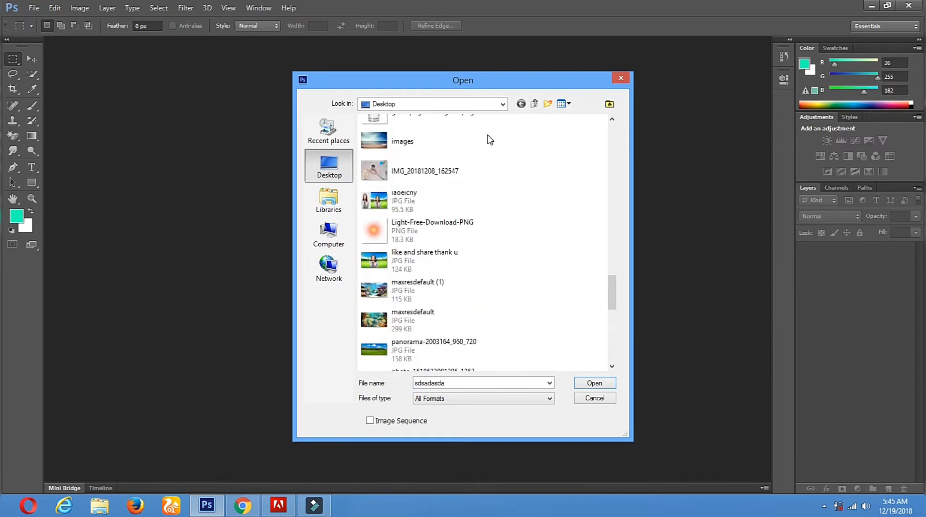
click(409, 259)
double_click(410, 259)
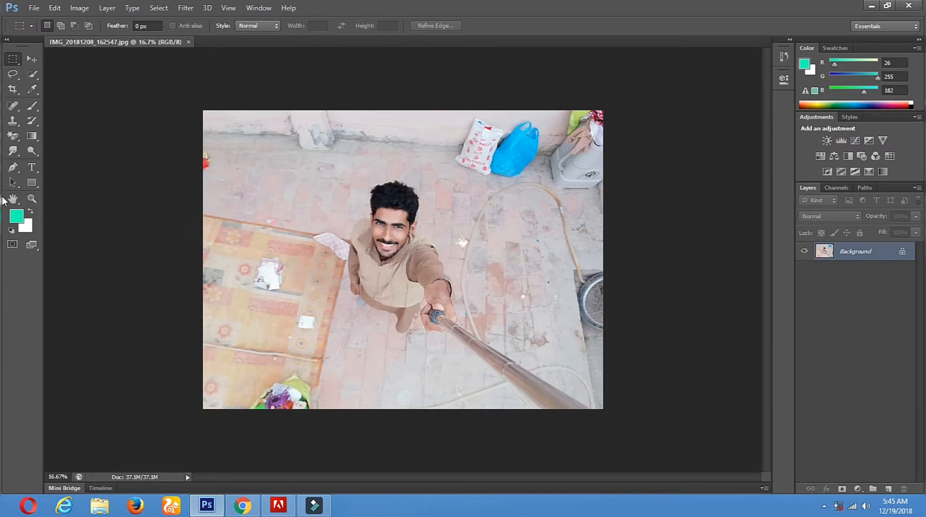
Erase a vertical strip of floor and mat to the left of the man using the Eraser at 156 px.
click(32, 198)
click(407, 251)
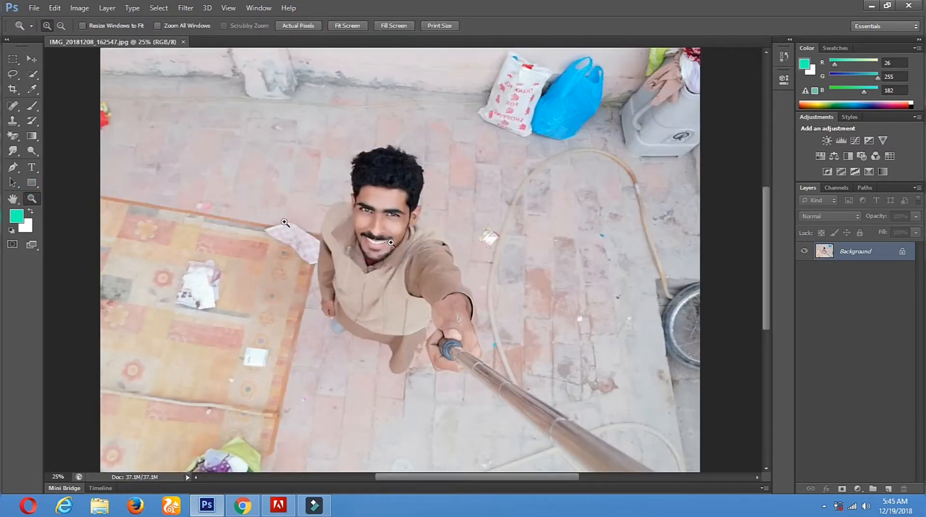
click(14, 135)
right_click(15, 136)
click(39, 134)
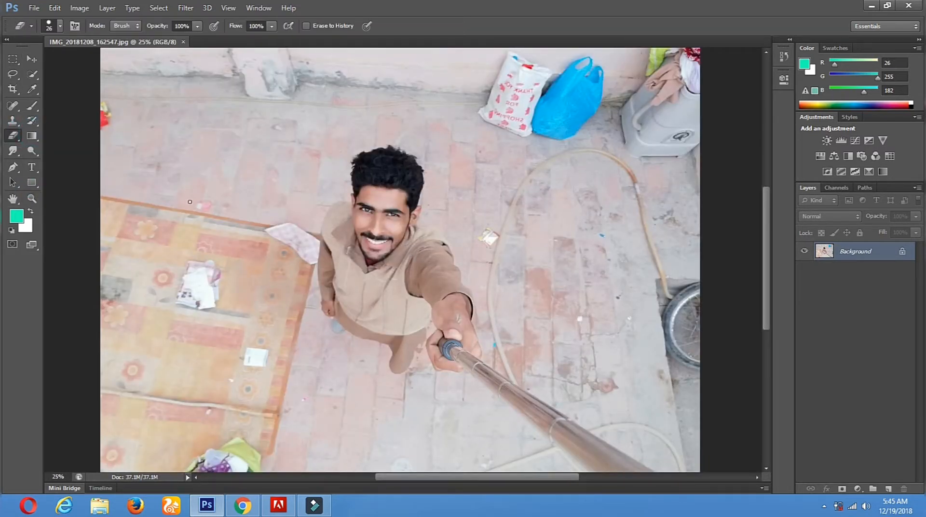
right_click(194, 200)
drag(276, 228, 277, 228)
drag(160, 144, 148, 333)
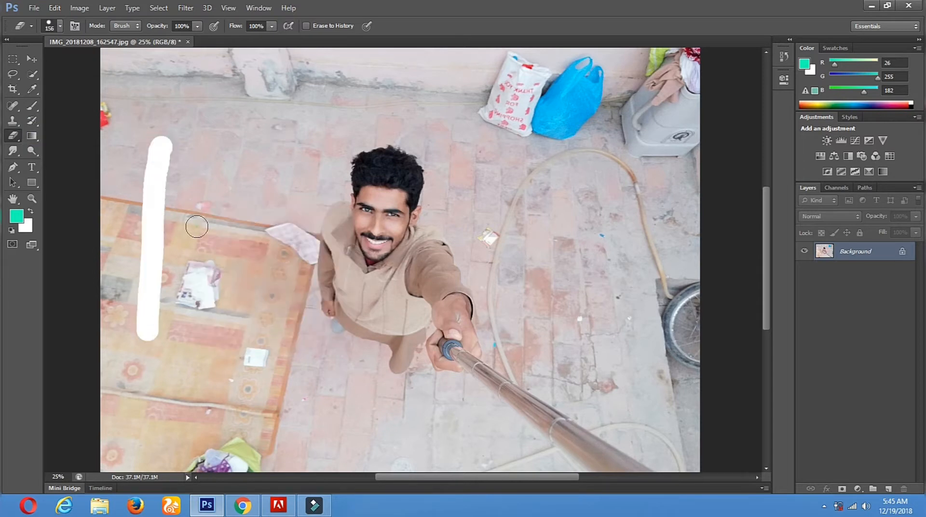
Enlarge the eraser to 391 px and erase the background left of the man and along the lower part of the photo.
right_click(200, 225)
drag(306, 257, 313, 255)
mouse_move(157, 113)
mouse_down()
mouse_move(118, 106)
mouse_move(213, 145)
mouse_move(140, 190)
mouse_move(198, 304)
mouse_move(250, 277)
mouse_move(266, 122)
mouse_up()
mouse_move(158, 327)
mouse_down()
mouse_move(129, 323)
mouse_move(120, 407)
mouse_move(147, 340)
mouse_move(242, 340)
mouse_move(216, 270)
mouse_move(174, 437)
mouse_move(271, 412)
mouse_move(392, 445)
mouse_move(202, 376)
mouse_move(263, 356)
mouse_move(305, 424)
mouse_up()
drag(461, 437, 455, 437)
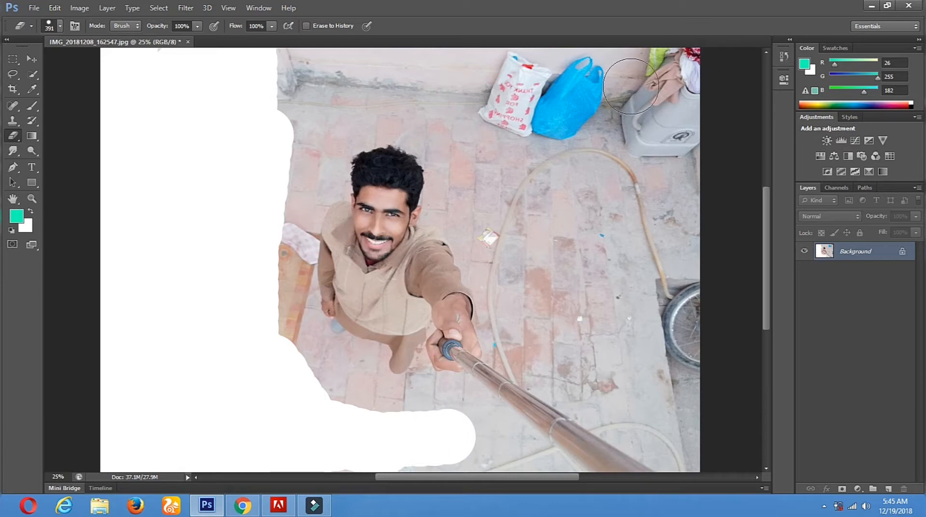
Erase the bags, bucket, wheel and floor above and to the right of the man, keeping clear of the selfie stick.
drag(679, 51, 695, 220)
mouse_move(701, 314)
mouse_down()
mouse_move(703, 399)
mouse_move(678, 432)
mouse_move(504, 98)
mouse_move(639, 91)
mouse_up()
mouse_move(596, 168)
mouse_down()
mouse_move(484, 94)
mouse_move(392, 66)
mouse_move(322, 63)
mouse_move(455, 83)
mouse_move(116, 119)
mouse_move(419, 89)
mouse_move(131, 67)
mouse_move(418, 63)
mouse_move(516, 140)
mouse_move(612, 130)
mouse_move(562, 166)
mouse_move(557, 135)
mouse_move(621, 253)
mouse_move(640, 325)
mouse_move(650, 157)
mouse_move(682, 341)
mouse_up()
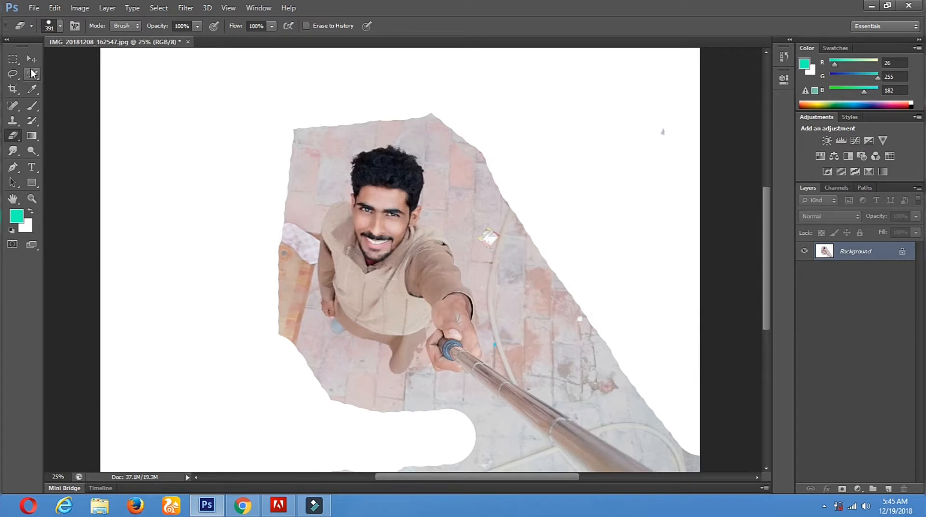
Quick-select the floor above and beside the man's hair and erase inside the selection.
click(32, 73)
click(345, 159)
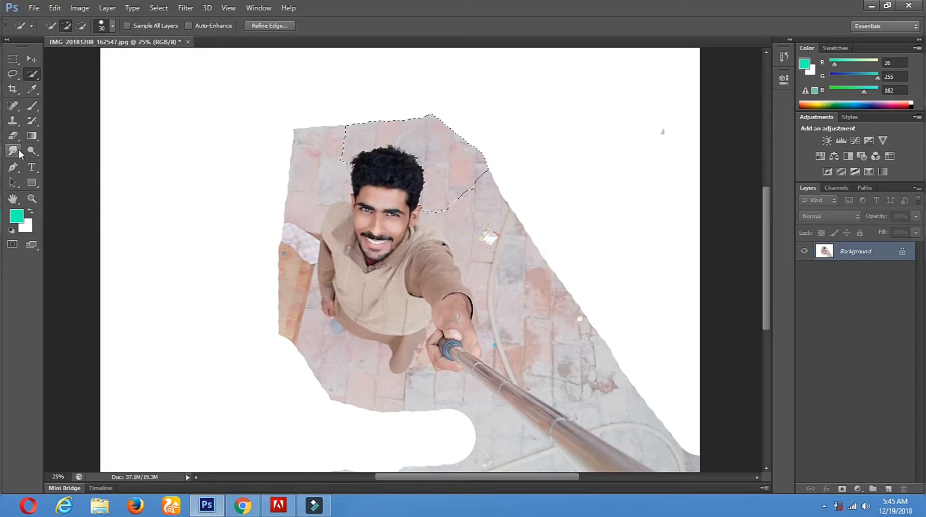
click(13, 135)
click(381, 116)
mouse_move(432, 134)
mouse_down()
mouse_move(320, 169)
mouse_move(515, 192)
mouse_up()
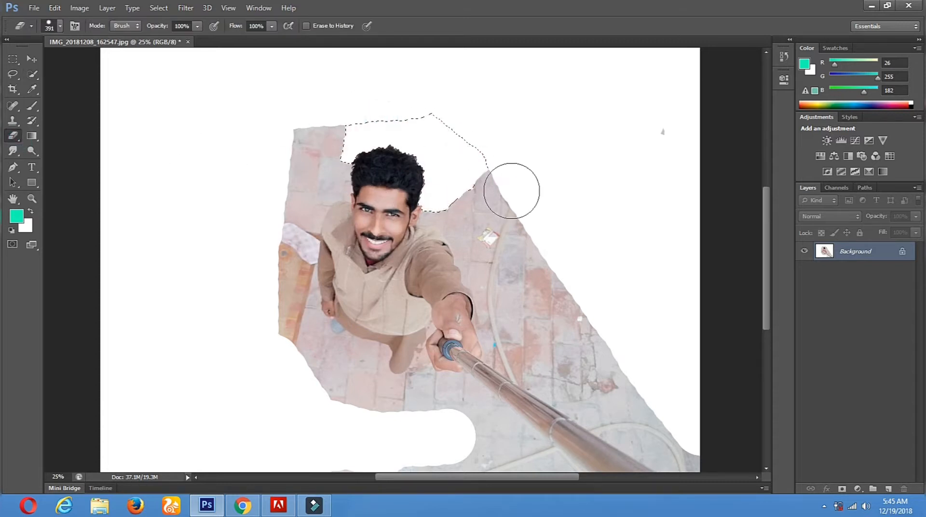
Make the white patch around the hair and the remaining white background transparent with the Magic Eraser, clearing the selection in between.
right_click(6, 137)
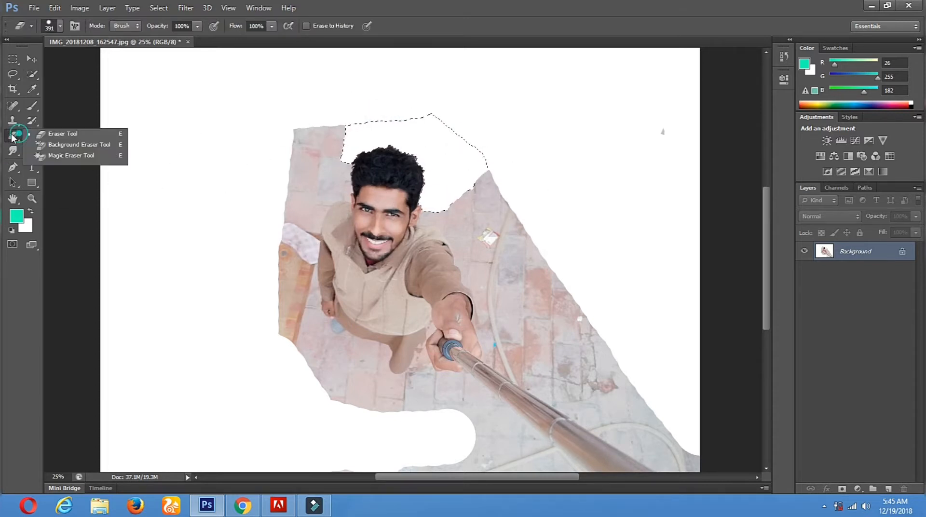
click(48, 153)
click(392, 146)
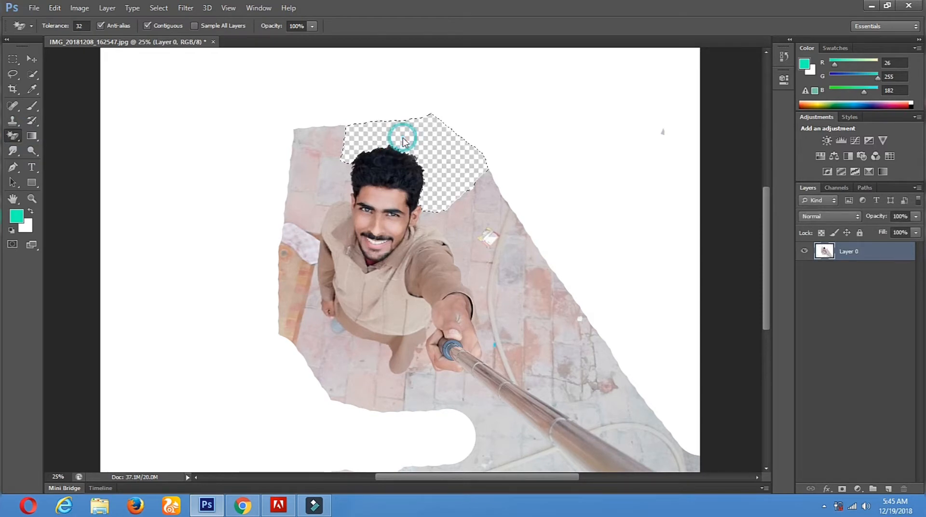
key(ctrl+d)
key(l)
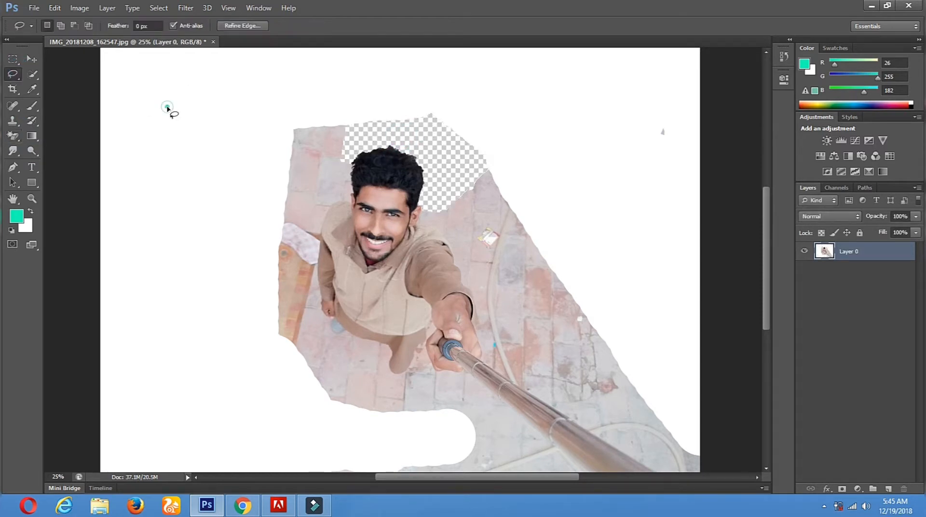
click(13, 136)
click(212, 136)
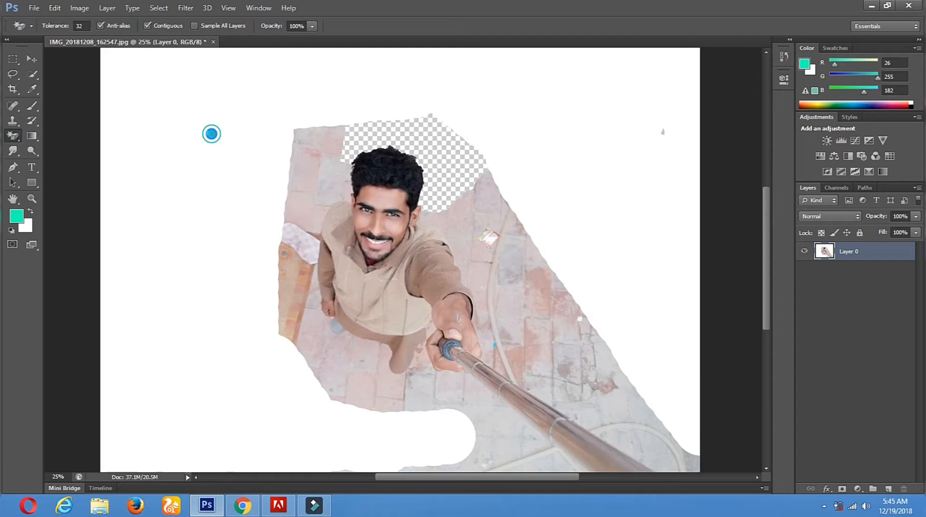
Erase the outer floor areas beside the head and to the right of the arm with the 391 px Eraser.
right_click(15, 136)
click(38, 135)
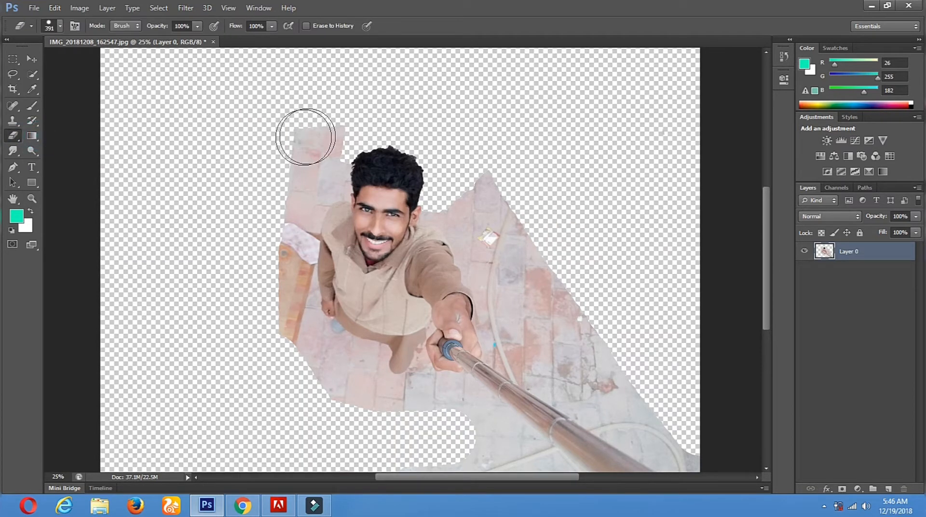
click(319, 134)
drag(310, 152, 253, 209)
mouse_move(491, 192)
mouse_down()
mouse_move(518, 275)
mouse_move(565, 362)
mouse_move(668, 408)
mouse_move(504, 205)
mouse_up()
Quick-select the floor right of the arm down along the selfie stick, erase the part above the stick, and deselect.
click(32, 74)
drag(440, 214, 450, 222)
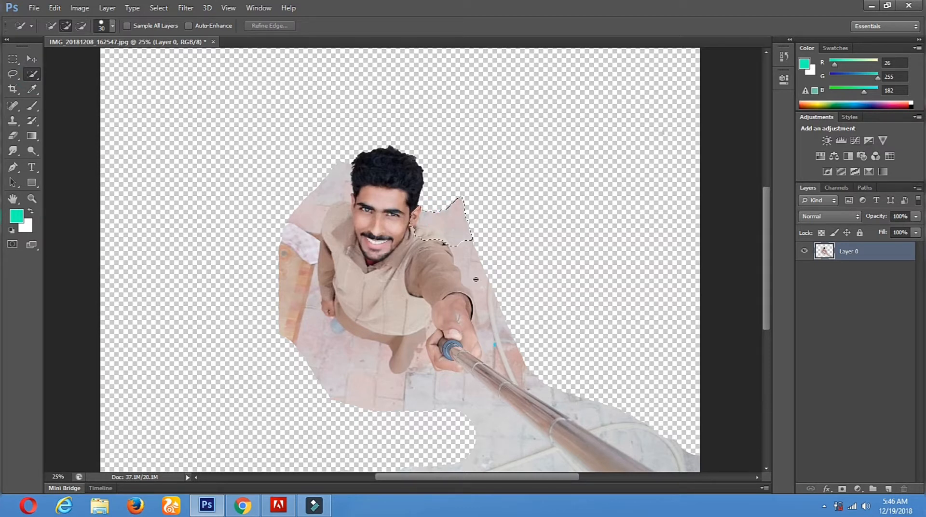
click(508, 366)
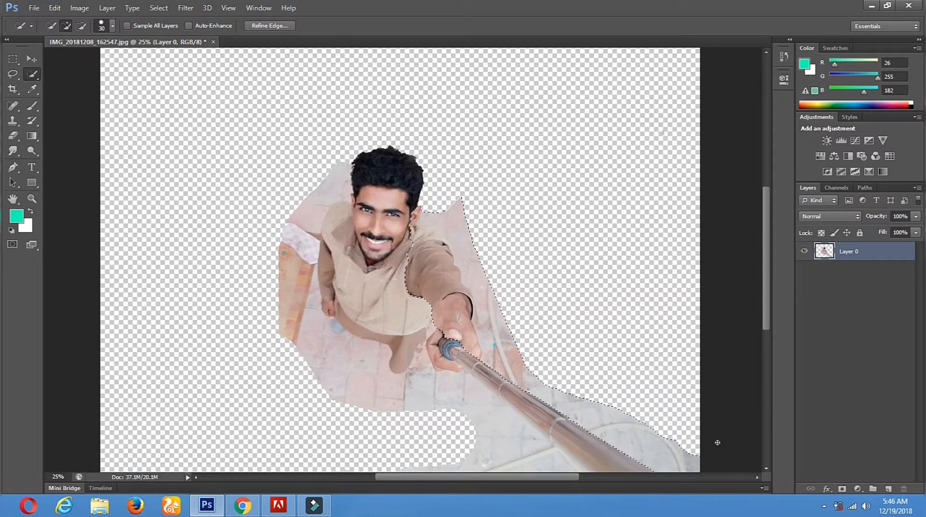
click(13, 136)
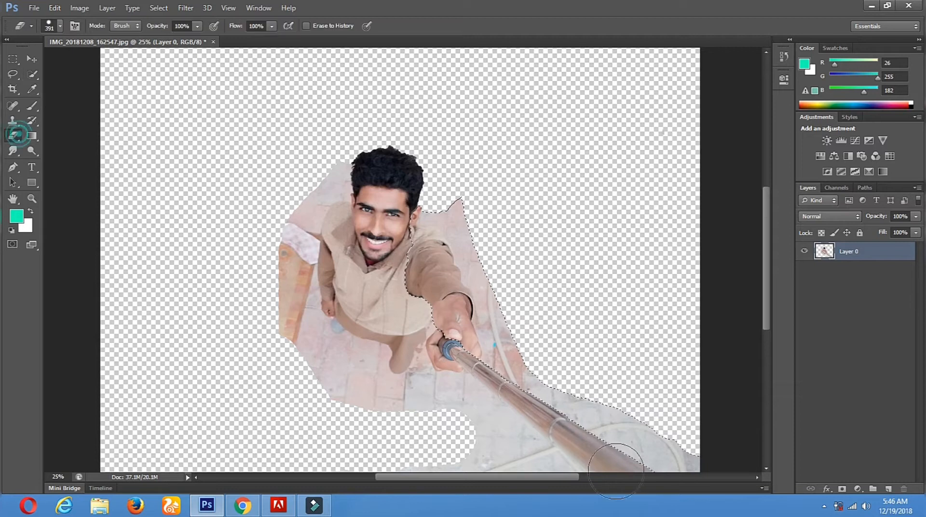
drag(510, 372, 666, 437)
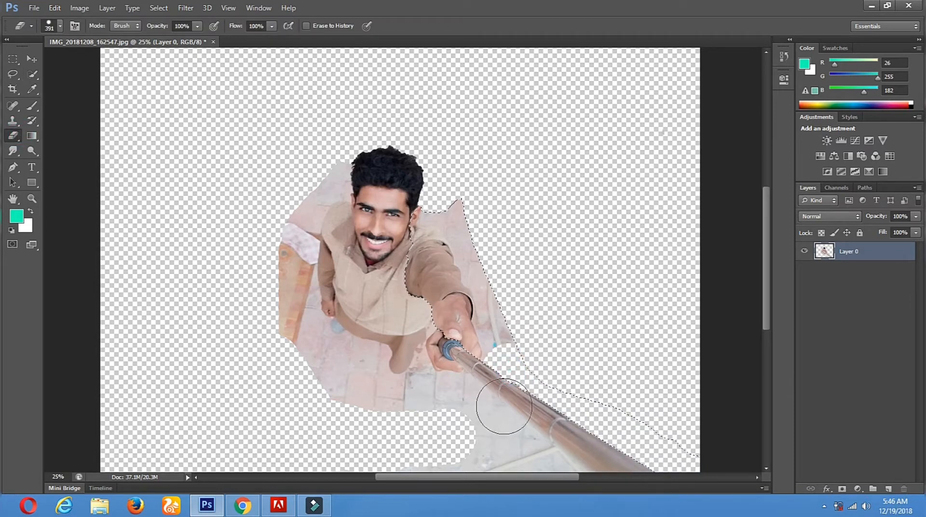
click(14, 74)
click(583, 118)
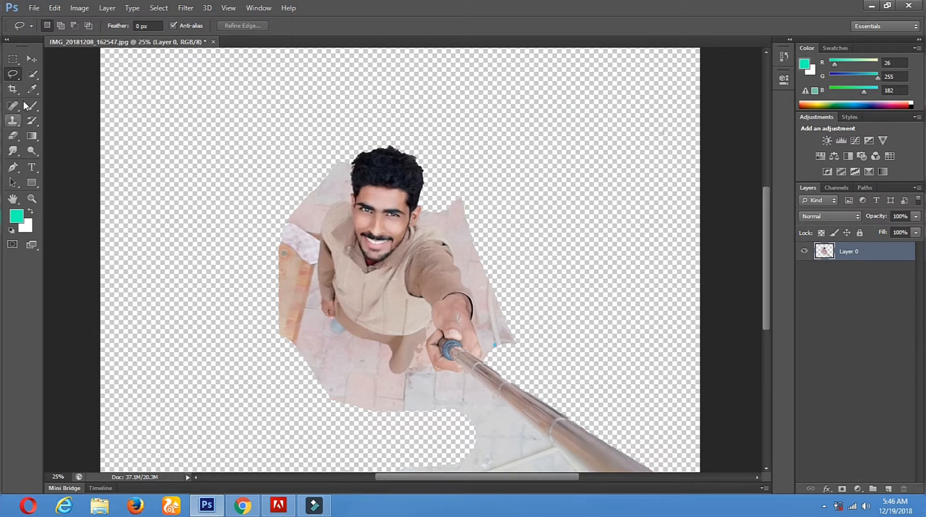
Quick-select the orange mat and paper left of the man's body, erase them, and deselect.
click(32, 74)
drag(310, 239, 307, 265)
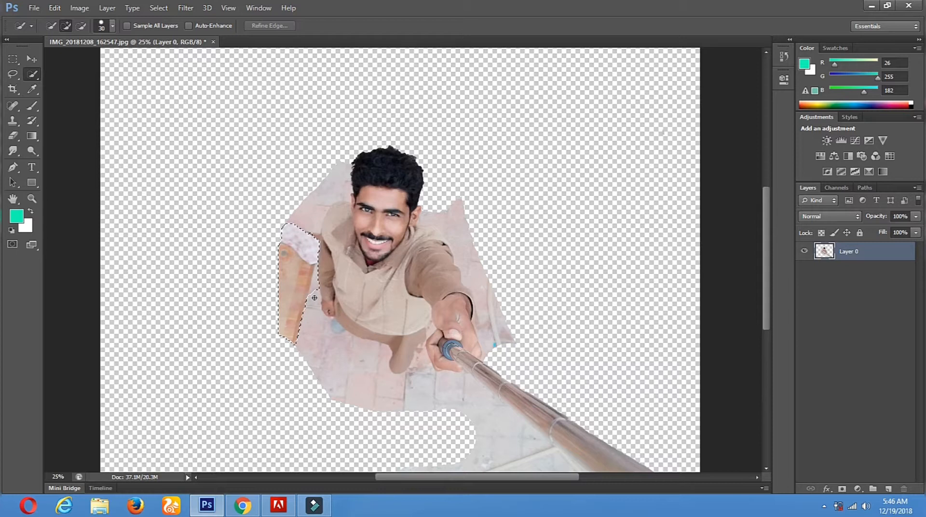
key(e)
mouse_move(258, 186)
mouse_down()
mouse_move(285, 207)
mouse_move(284, 259)
mouse_up()
key(ctrl+d)
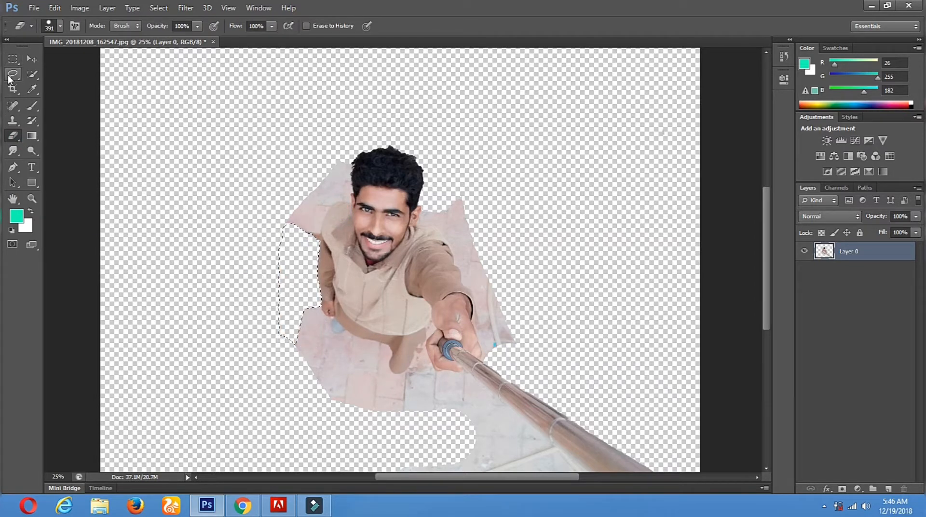
click(12, 74)
Quick-select the small floor patch below the man's lowered hand, erase it, and deselect.
click(32, 74)
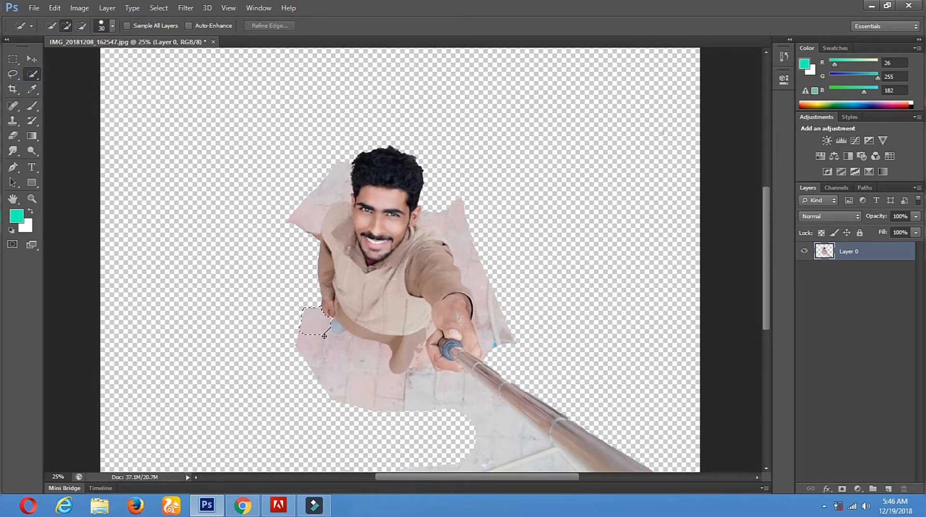
drag(324, 336, 325, 336)
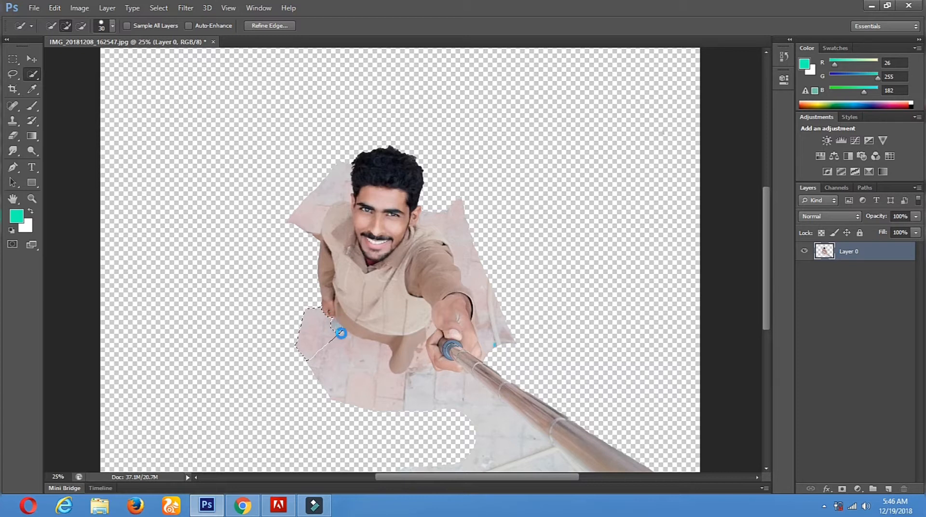
click(13, 136)
click(316, 333)
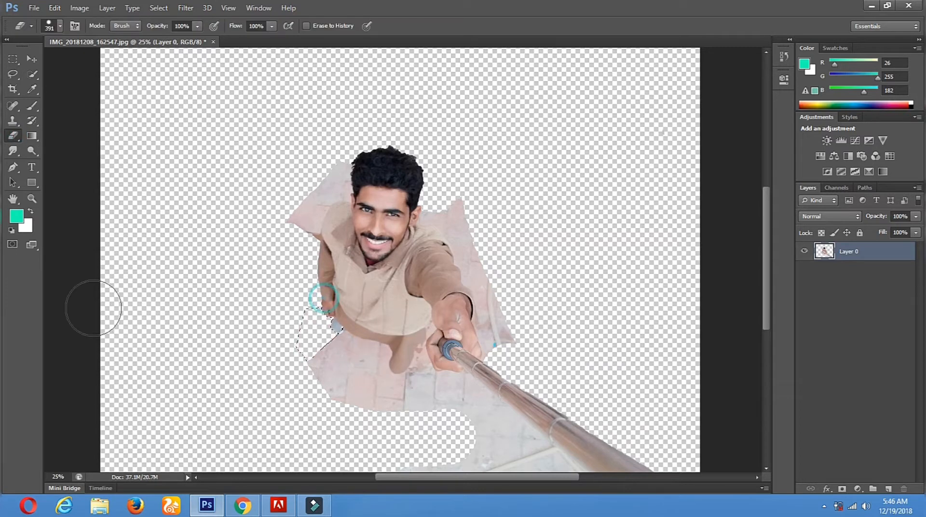
click(13, 74)
click(237, 236)
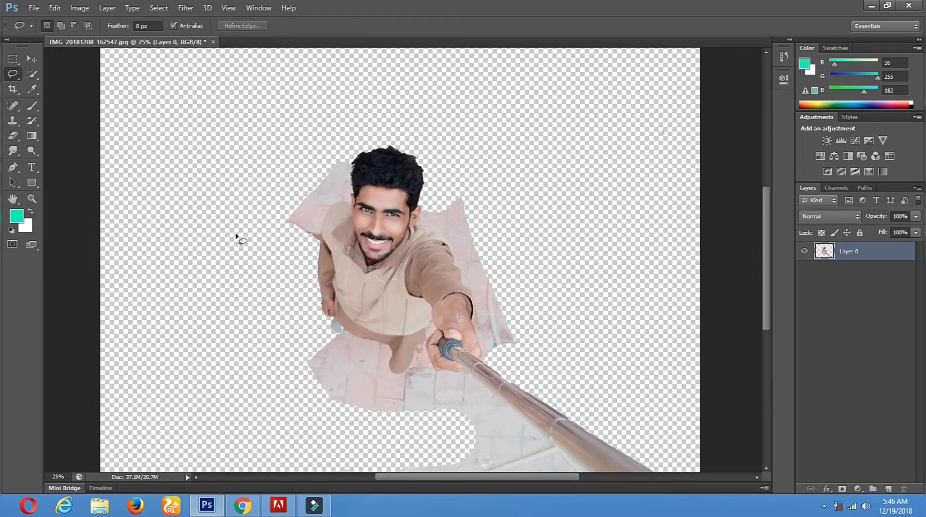
click(33, 76)
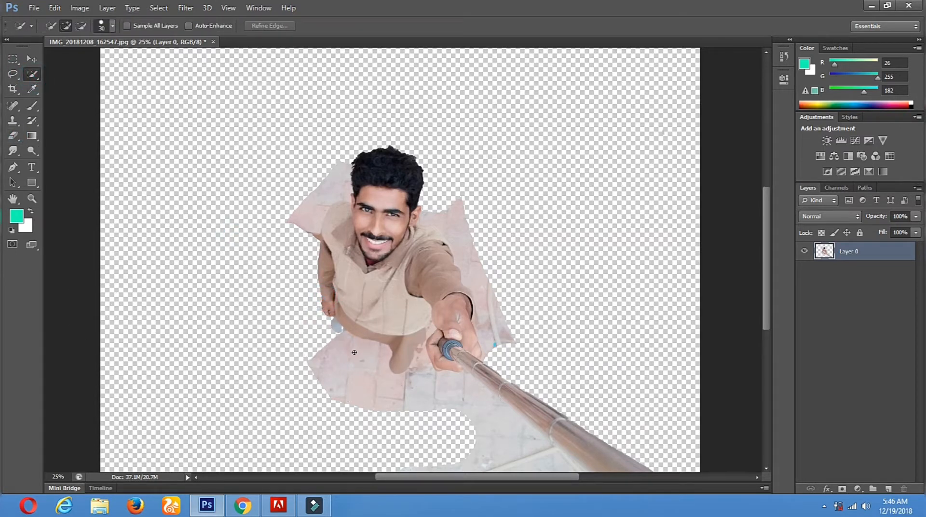
click(350, 342)
click(13, 135)
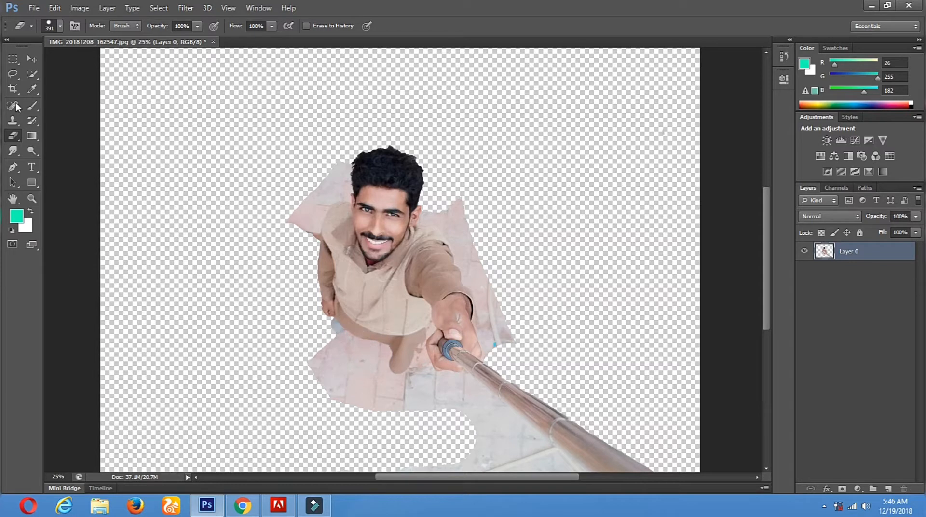
Quick-select the pink floor tiles below the man's shirt and legs, erase them, and deselect.
click(32, 74)
click(352, 344)
drag(368, 355, 370, 355)
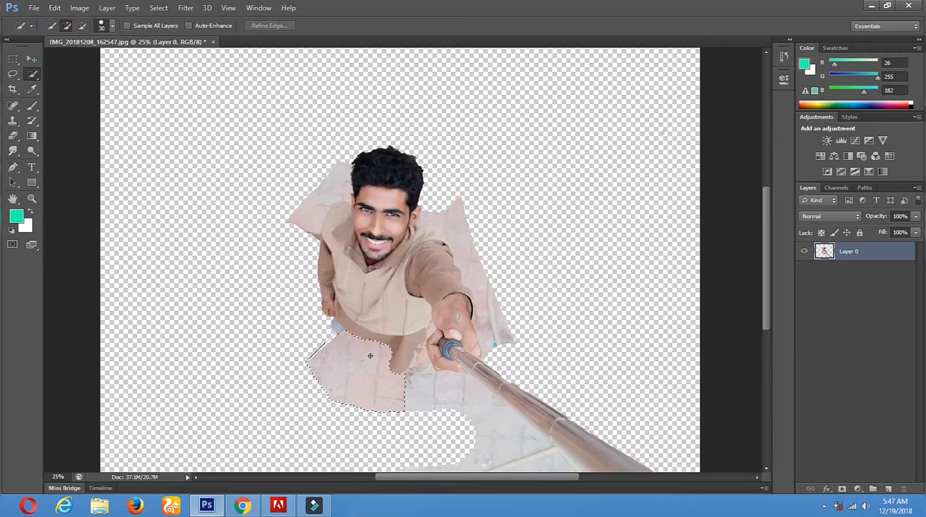
click(12, 136)
mouse_move(318, 360)
mouse_down()
mouse_move(331, 424)
mouse_move(366, 335)
mouse_up()
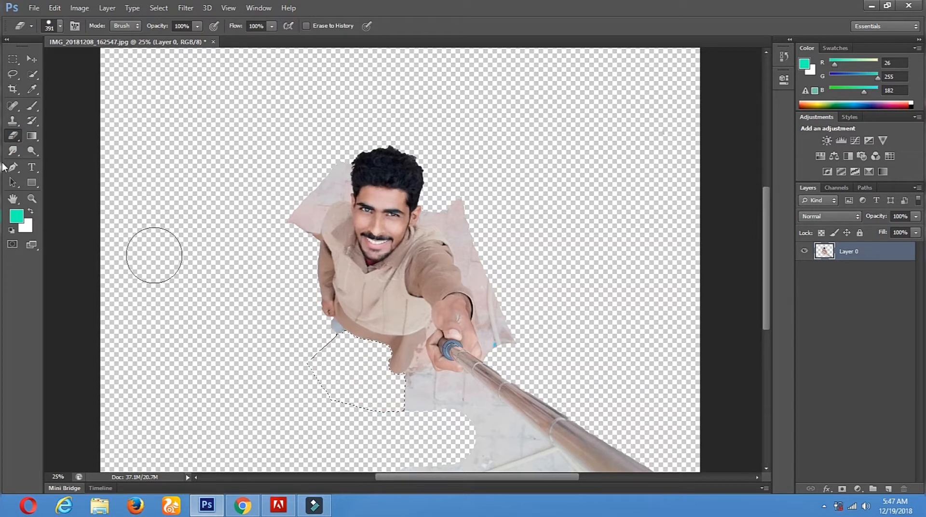
click(13, 73)
click(270, 206)
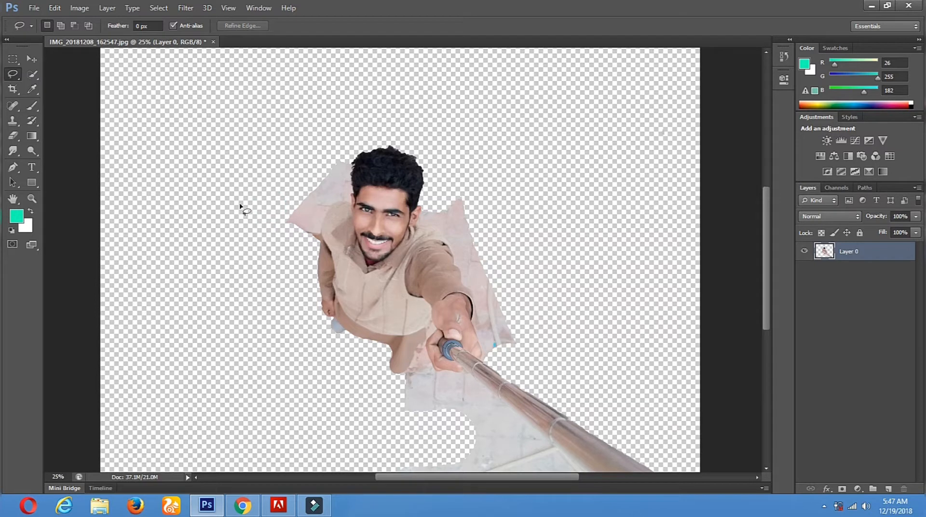
Quick-select the grey floor patch beneath the hand holding the selfie stick, erase it, and deselect.
click(31, 75)
click(420, 389)
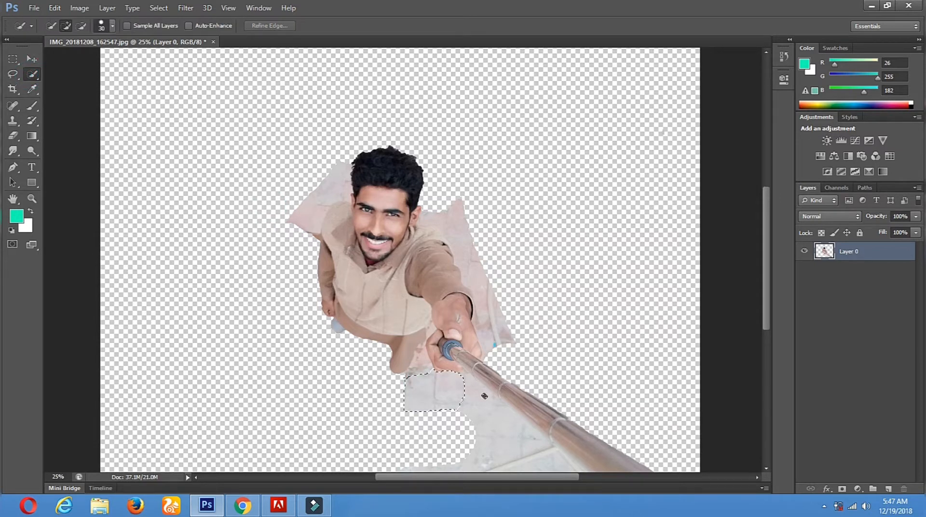
drag(503, 415, 510, 420)
click(549, 462)
key(ctrl+d)
drag(432, 382, 457, 385)
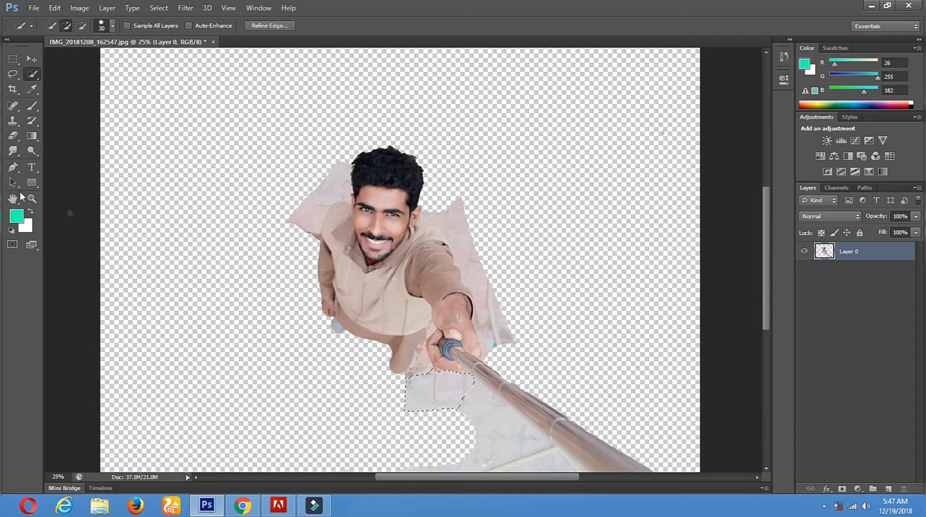
click(13, 136)
mouse_move(475, 314)
mouse_down()
mouse_move(559, 412)
mouse_move(541, 388)
mouse_up()
click(13, 73)
click(141, 114)
Erase the selected floor patch and deselect, and erase the remaining floor beneath the selfie stick with a 156 px eraser.
click(13, 135)
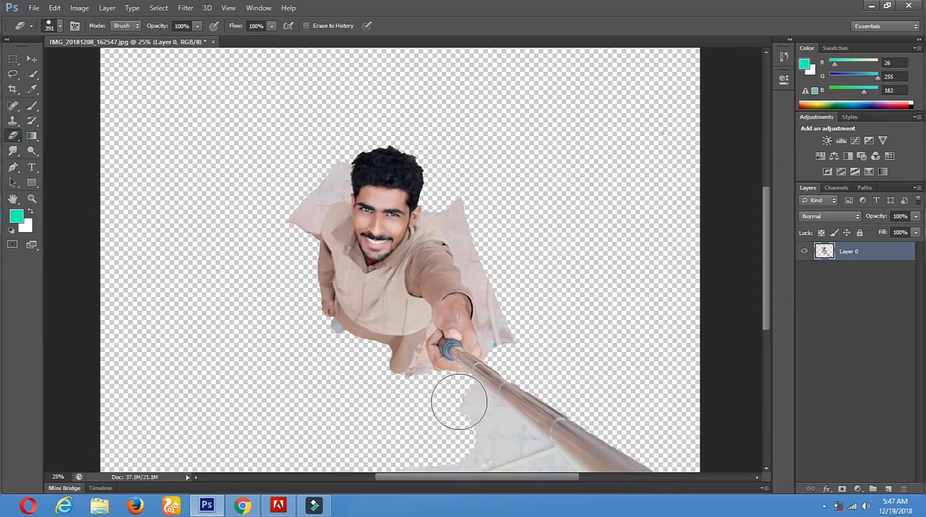
right_click(458, 400)
click(507, 368)
click(410, 406)
right_click(462, 386)
click(427, 399)
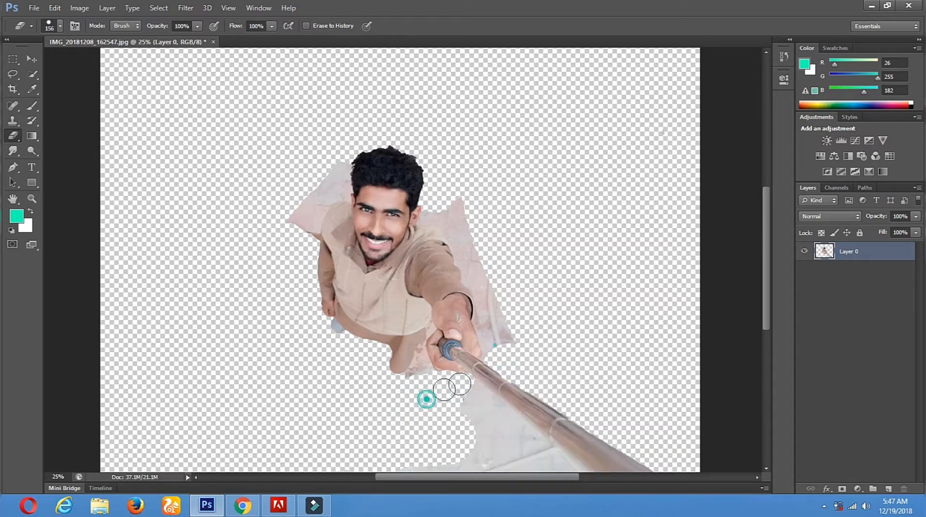
drag(463, 384, 515, 423)
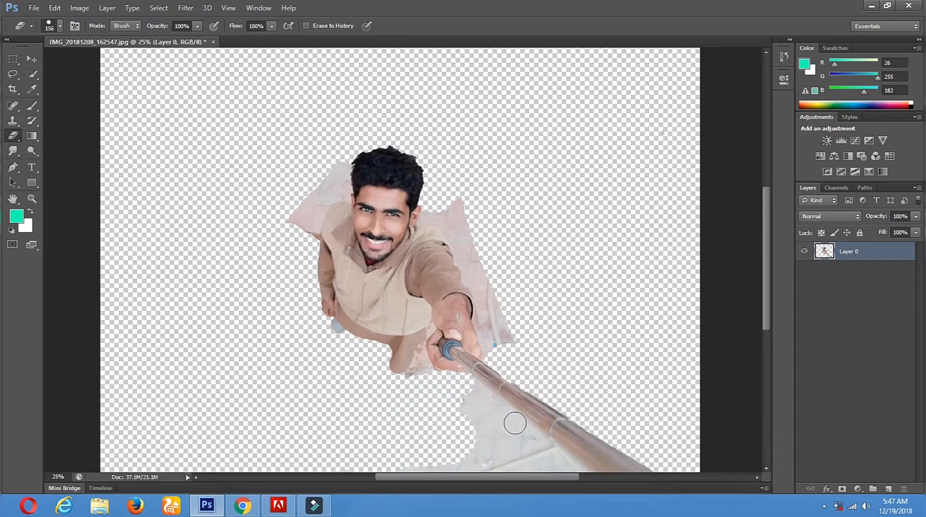
shift+click(558, 459)
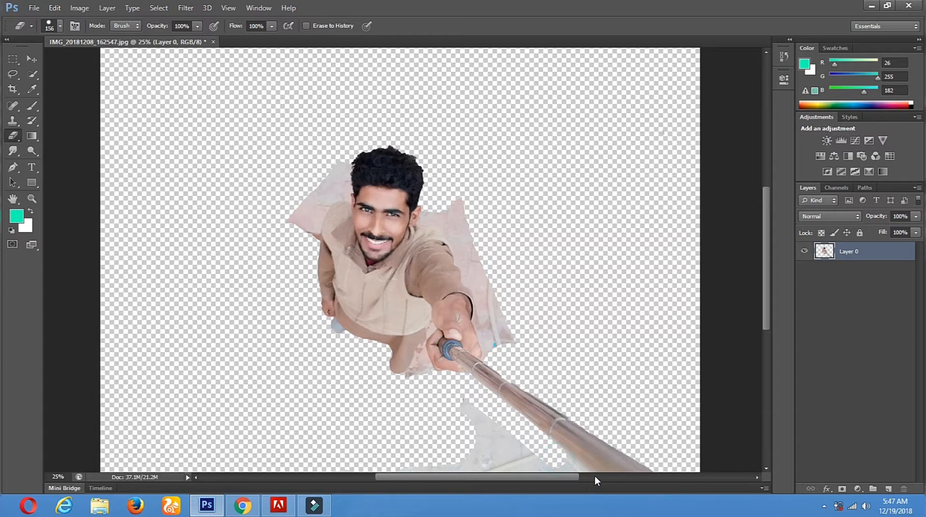
mouse_move(555, 465)
mouse_down()
mouse_move(465, 408)
mouse_move(517, 439)
mouse_move(463, 423)
mouse_move(385, 464)
mouse_move(517, 464)
mouse_up()
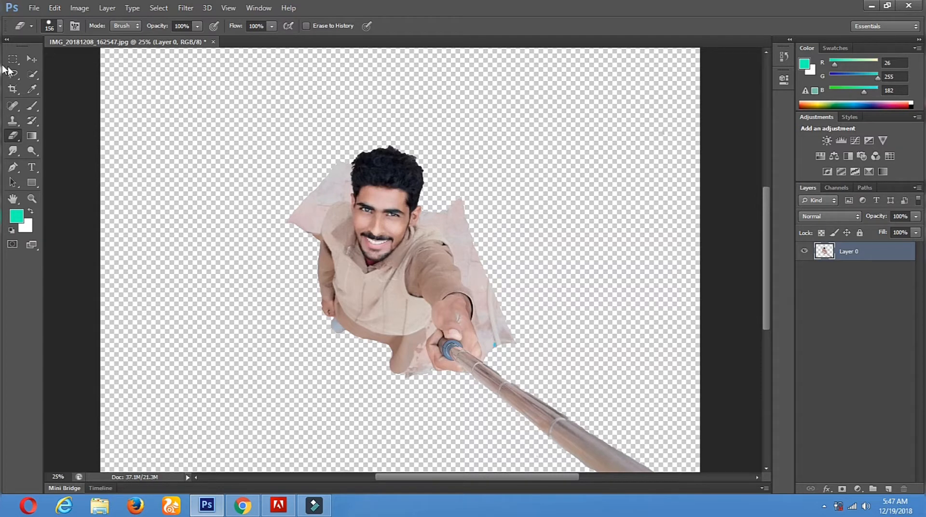
click(32, 74)
drag(340, 174, 345, 186)
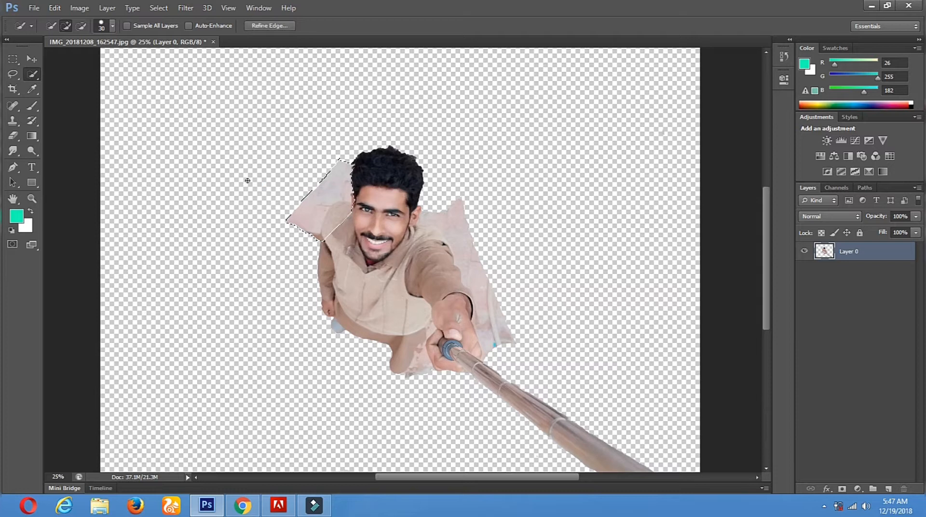
click(13, 136)
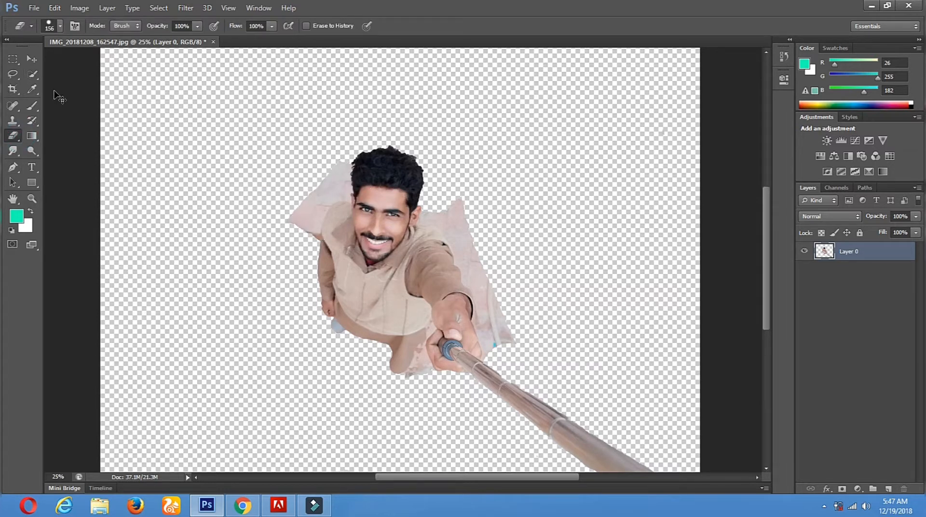
Quick-select and erase the upper tile patch left of the man's head, deselect, and erase the leftover tile beside his shoulder.
click(32, 74)
drag(345, 180, 334, 184)
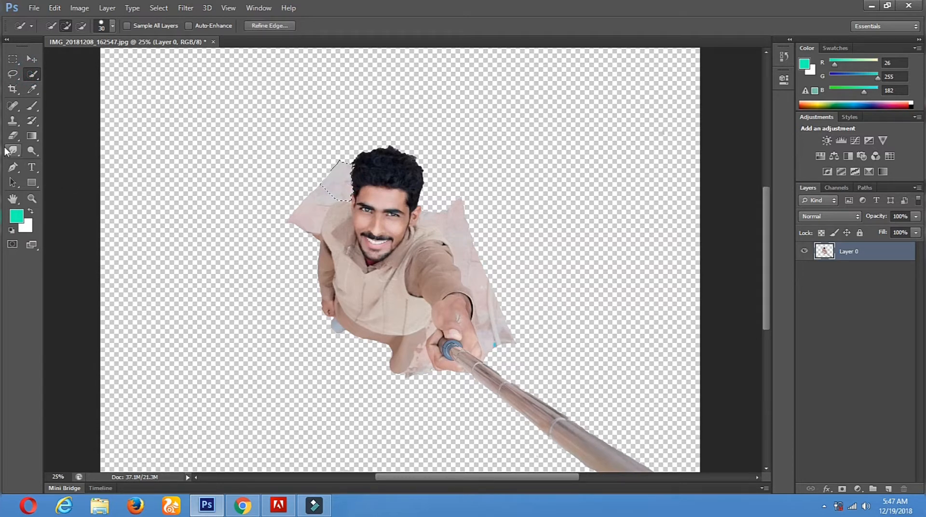
click(13, 136)
key(ctrl+d)
click(13, 74)
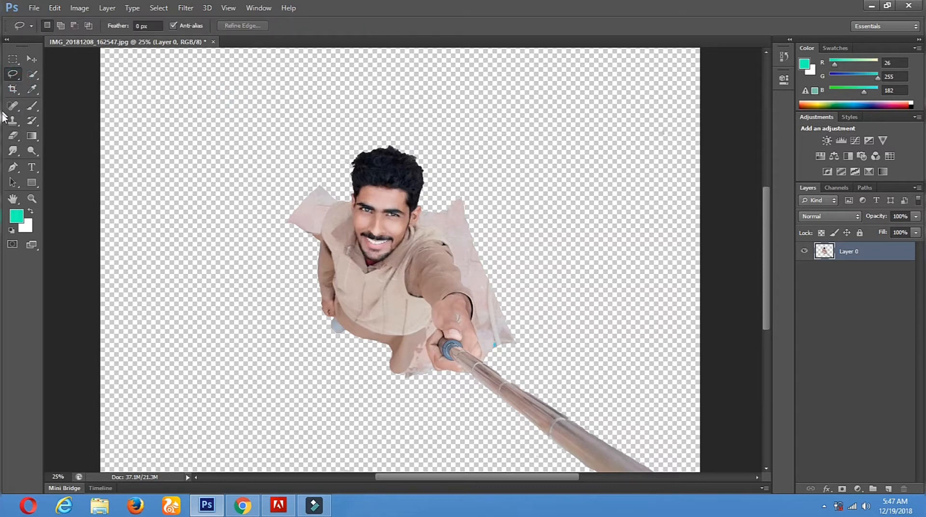
click(14, 138)
mouse_move(334, 190)
mouse_down()
mouse_move(321, 197)
mouse_move(306, 246)
mouse_move(296, 168)
mouse_up()
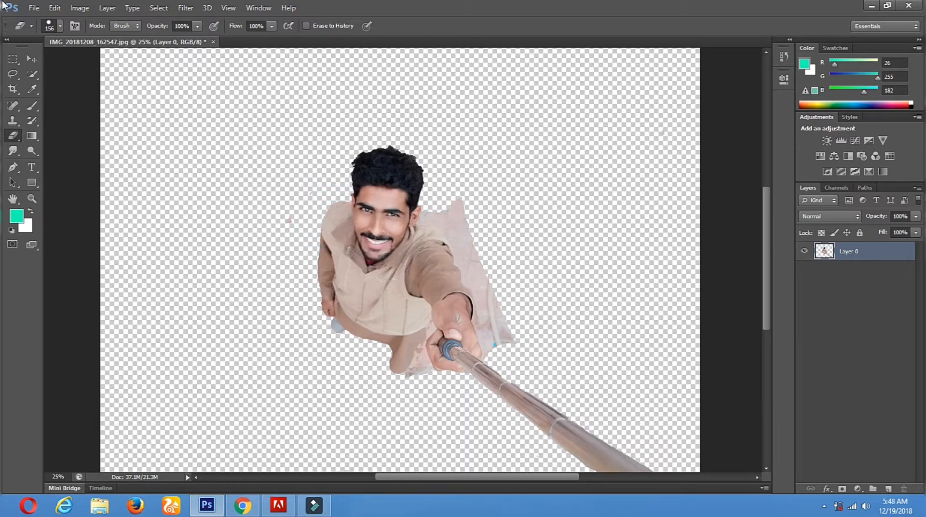
Quick-select the tile patch beside the man's ear and erase its border along the collar and shoulder with a 28 px eraser.
click(32, 74)
drag(431, 220, 440, 218)
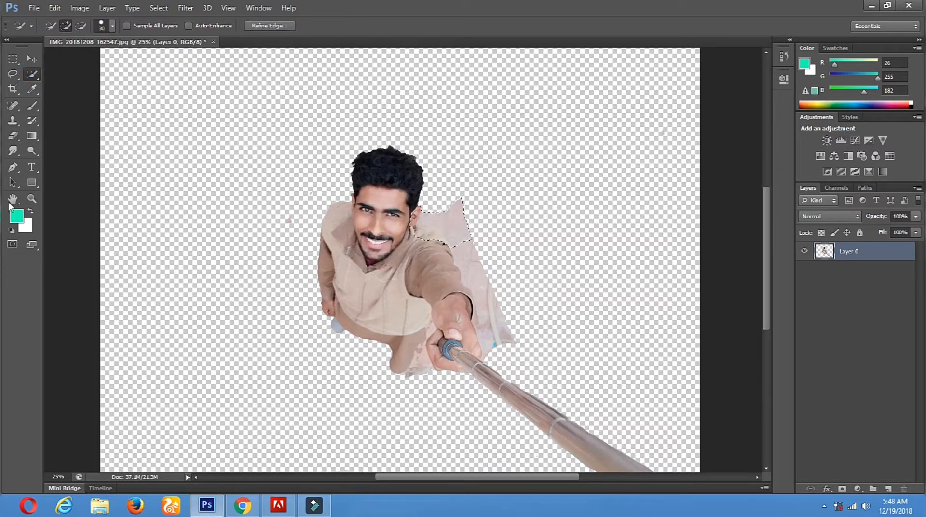
click(32, 198)
click(496, 210)
click(496, 211)
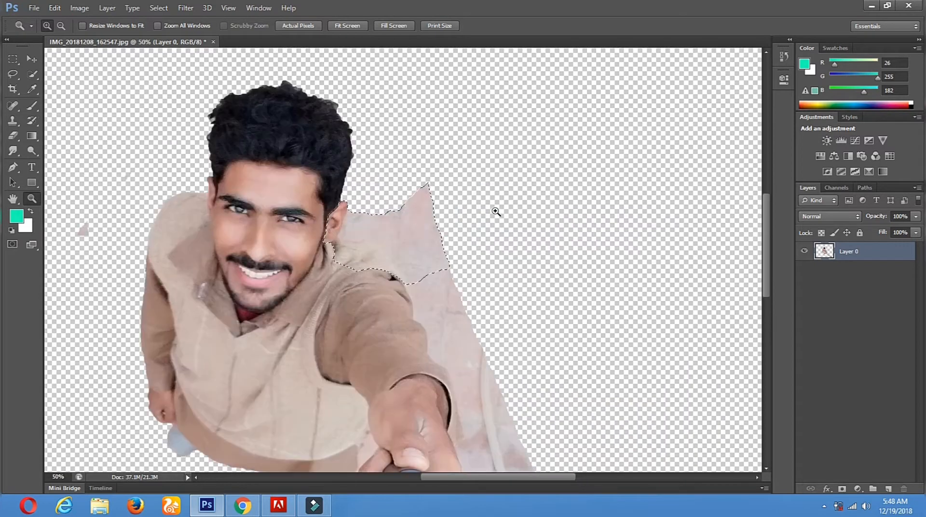
click(13, 136)
right_click(459, 196)
click(487, 223)
click(356, 213)
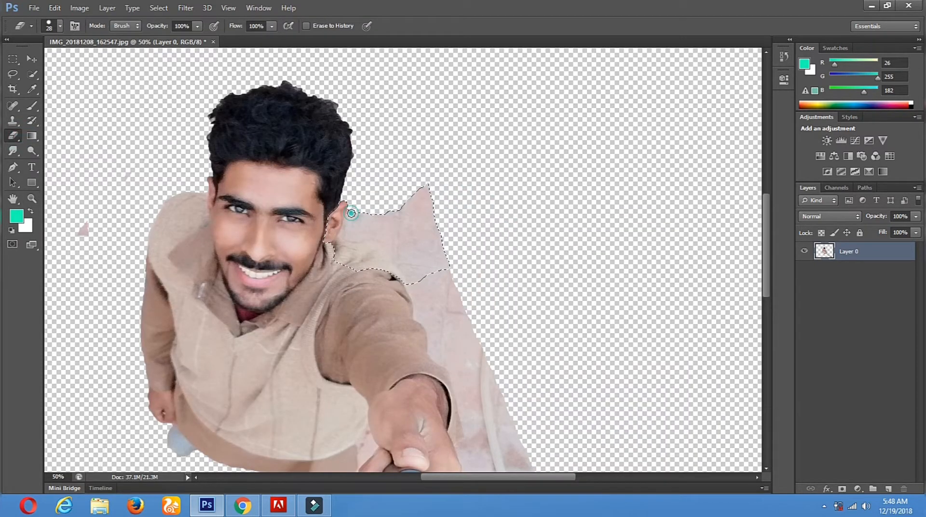
click(351, 220)
click(381, 242)
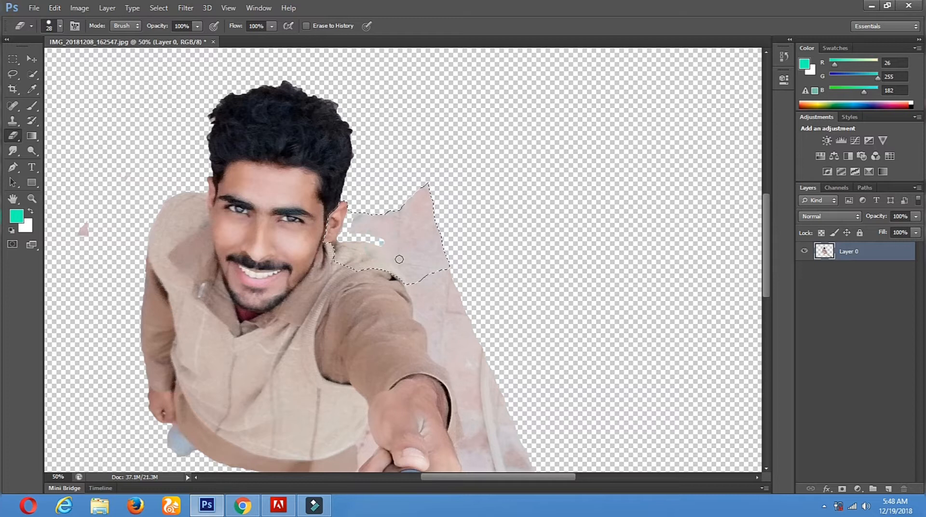
drag(399, 259, 410, 281)
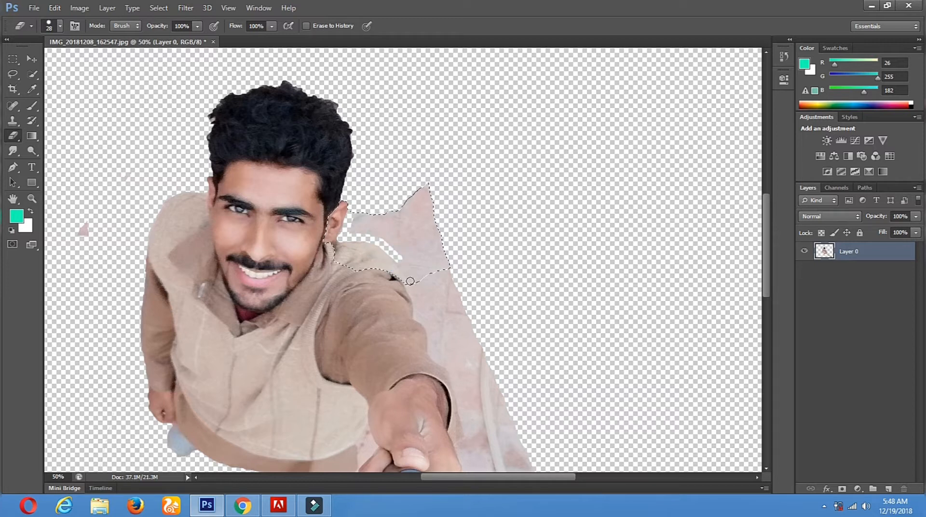
Enlarge the eraser to 80 px, erase the rest of the selected tile patch above the outstretched arm, and deselect.
right_click(420, 218)
drag(463, 248, 473, 250)
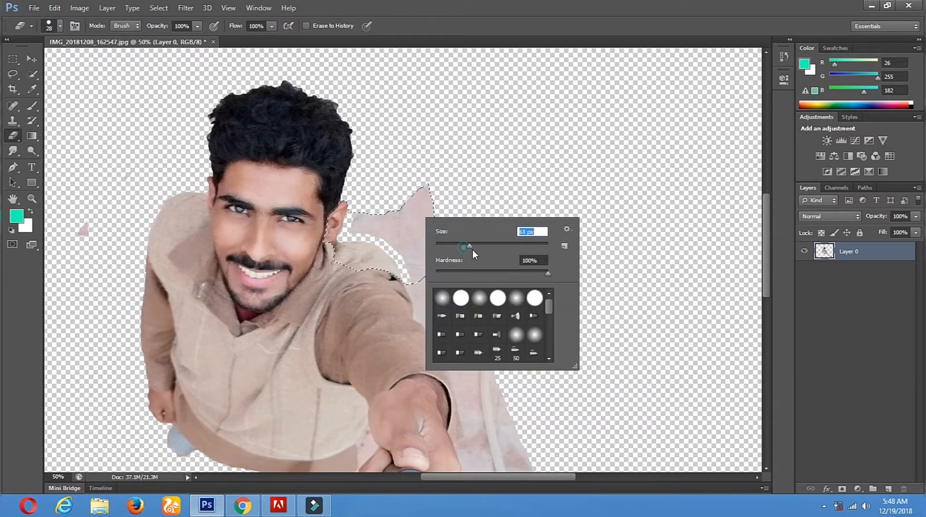
click(359, 224)
click(359, 226)
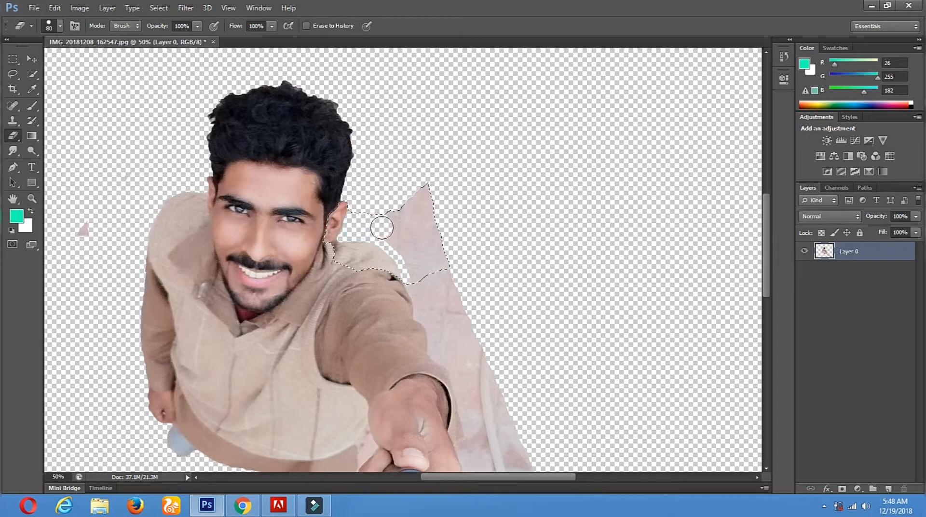
mouse_move(383, 227)
mouse_down()
mouse_move(417, 277)
mouse_move(439, 260)
mouse_move(384, 202)
mouse_move(447, 254)
mouse_move(414, 172)
mouse_move(418, 219)
mouse_up()
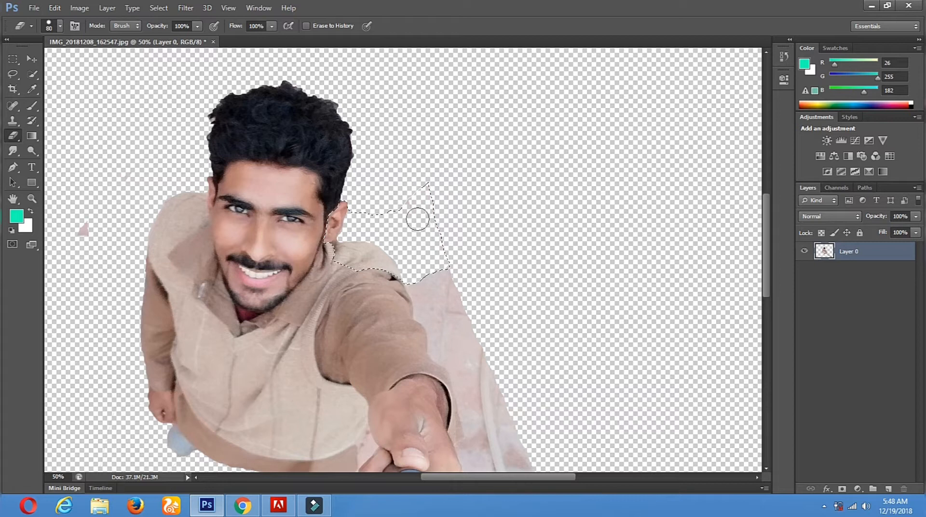
click(12, 74)
click(555, 104)
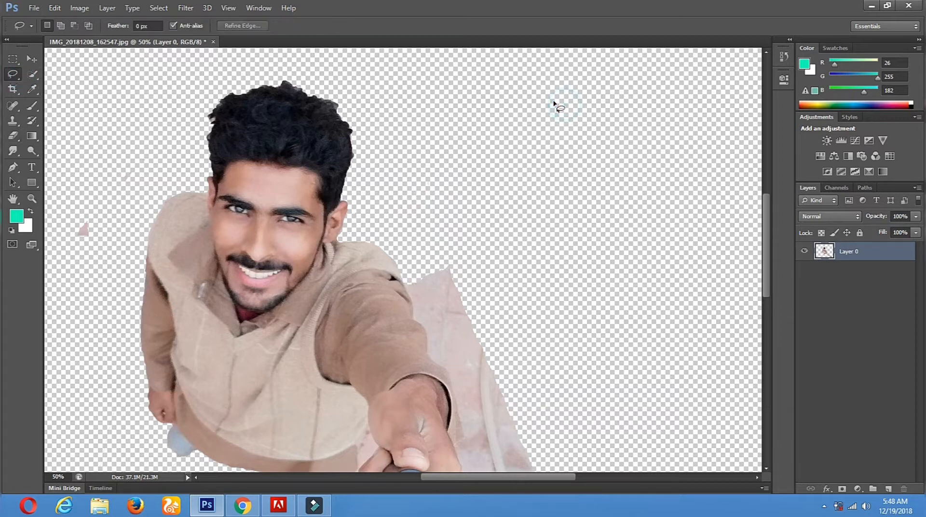
Erase the stray pink speck left of the shoulder and the tile along the outer edge of the outstretched sleeve.
click(13, 137)
click(80, 226)
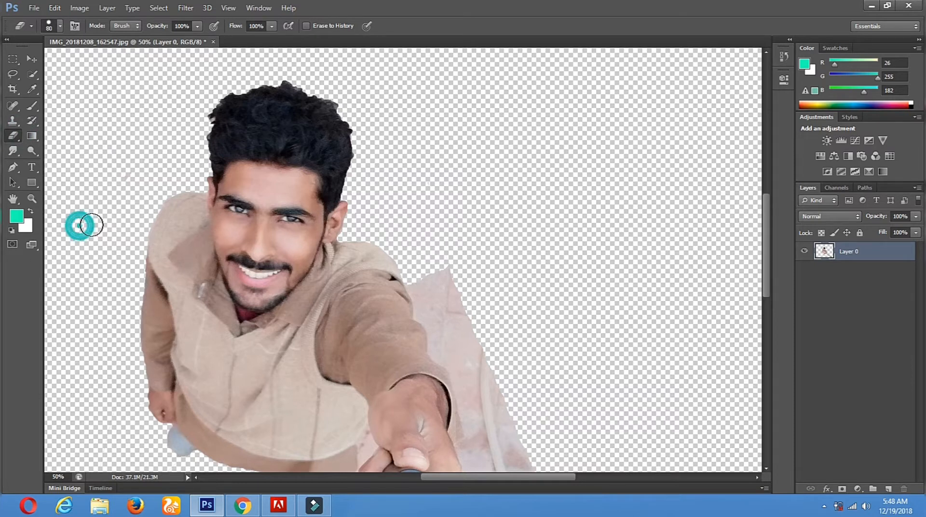
click(415, 280)
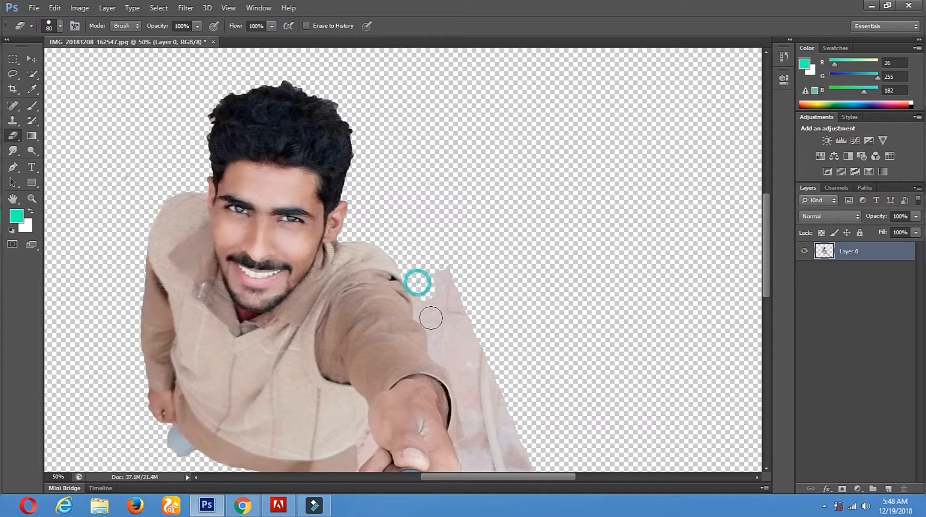
click(432, 322)
click(437, 336)
click(440, 352)
click(461, 374)
click(465, 386)
click(465, 393)
Erase the tile along the outer edge of the cuff and hand down to the selfie stick.
drag(568, 414, 383, 237)
click(284, 245)
click(282, 254)
click(286, 289)
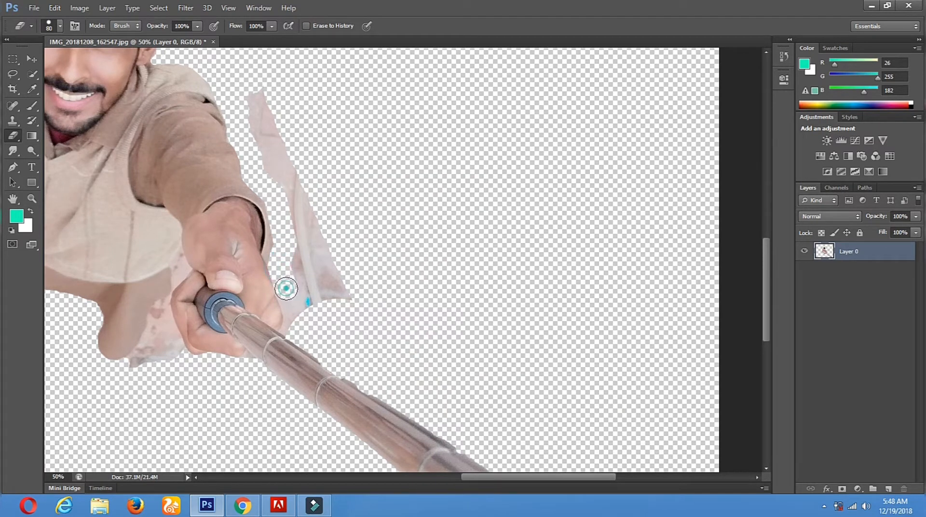
click(293, 314)
click(295, 327)
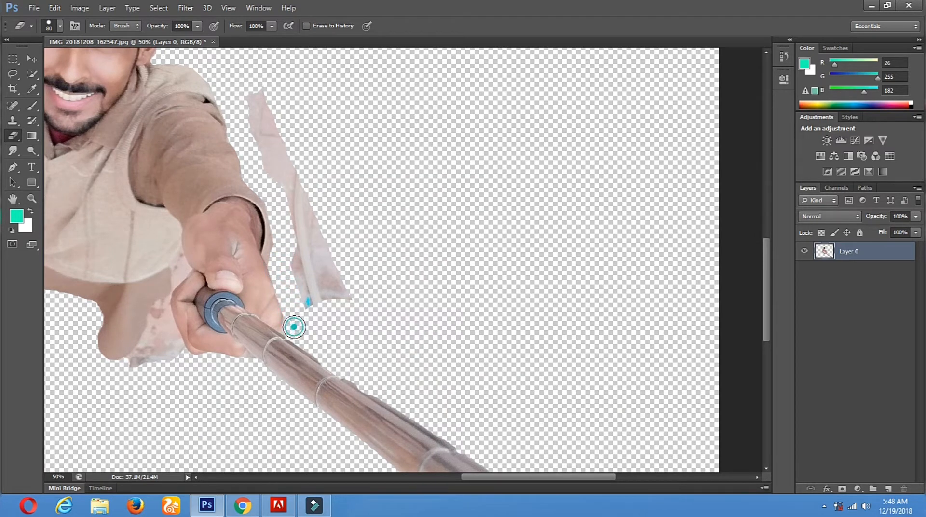
Enlarge the eraser to 215 px and erase the detached tile strip right of the outstretched arm.
click(341, 286)
right_click(385, 269)
drag(464, 301, 475, 299)
mouse_move(248, 82)
mouse_down()
mouse_move(310, 198)
mouse_move(319, 275)
mouse_up()
click(321, 280)
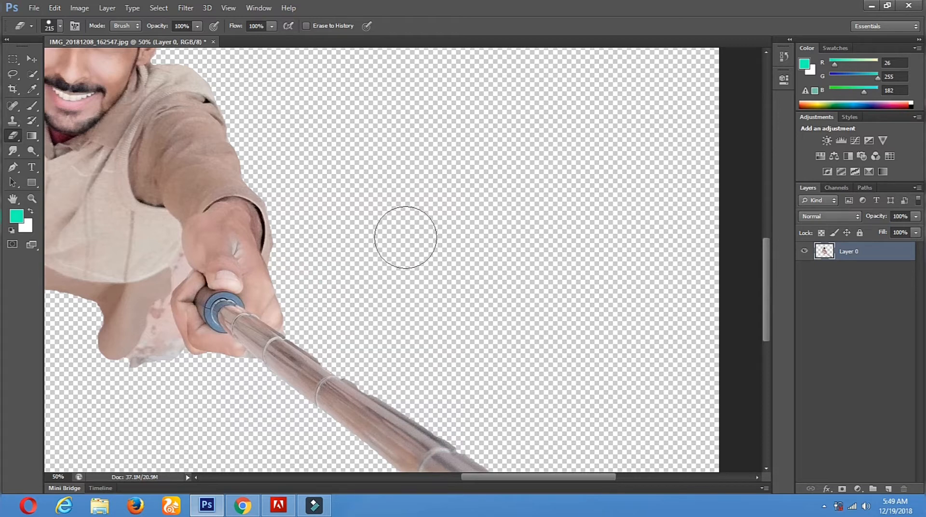
Reduce the eraser to 35 px and erase the tile along the gripping hand and the trouser leg's edge.
right_click(372, 222)
click(411, 249)
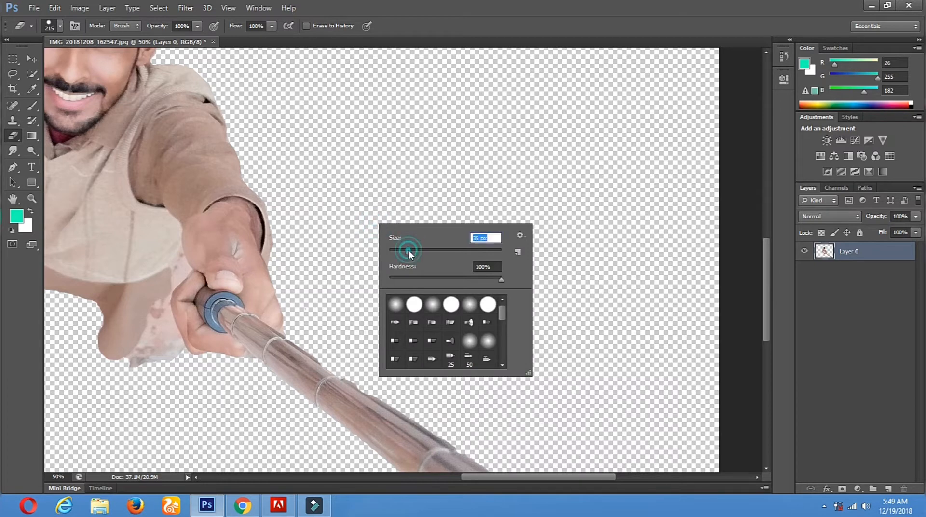
click(186, 361)
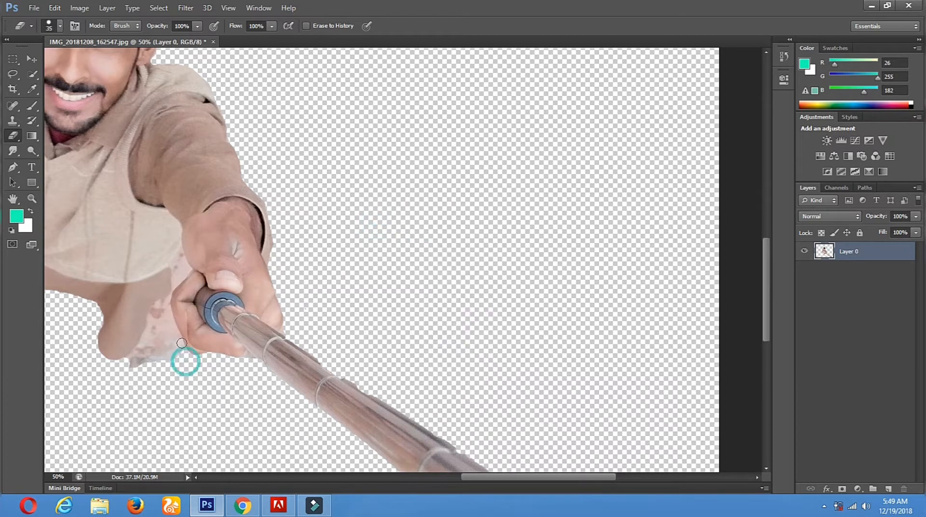
click(174, 341)
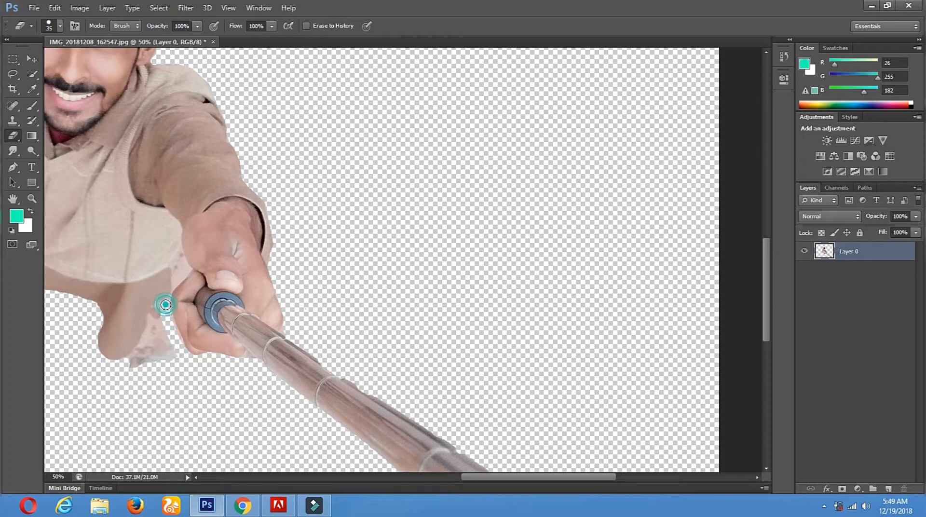
click(149, 325)
click(143, 341)
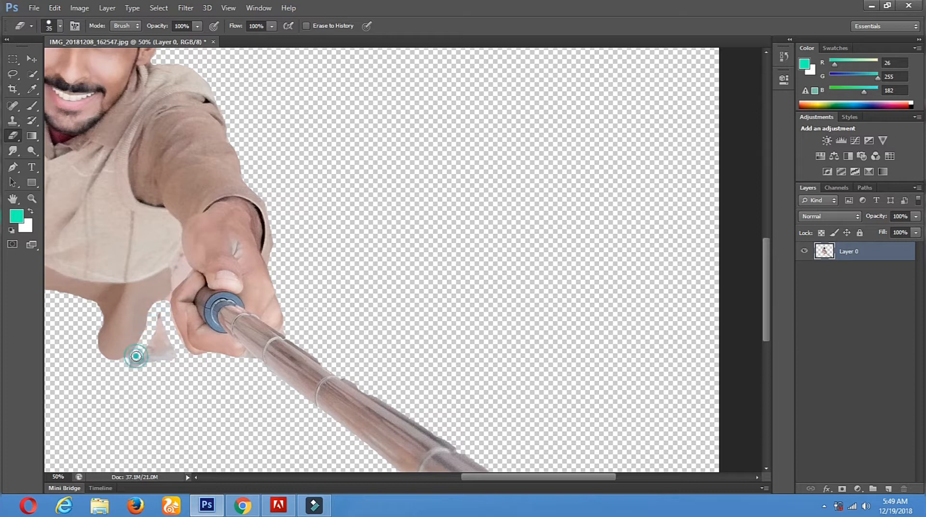
click(129, 361)
mouse_move(128, 367)
mouse_down()
mouse_move(162, 357)
mouse_move(154, 352)
mouse_up()
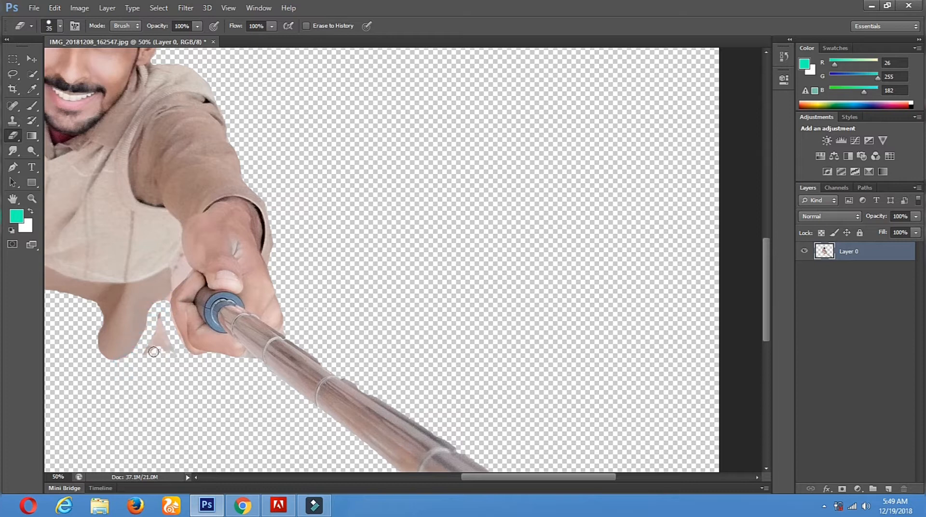
Erase the leftover tile wedge between the trouser leg and the gripping hand, including the residue beside the fingers.
click(165, 331)
click(165, 304)
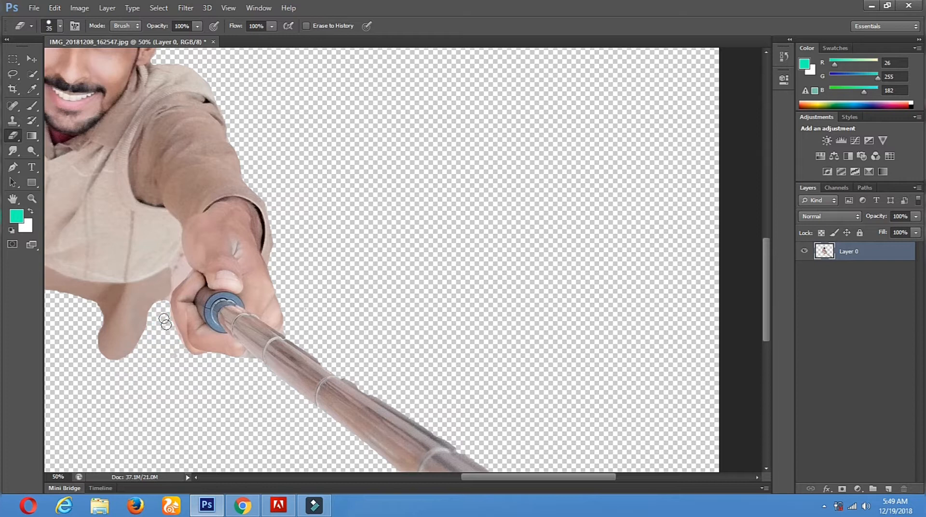
click(166, 311)
click(170, 323)
click(177, 341)
click(177, 348)
click(258, 370)
Open the picture vast_expanse_of_green_grass_hd_picture_166021.jpg from the Desktop.
click(32, 198)
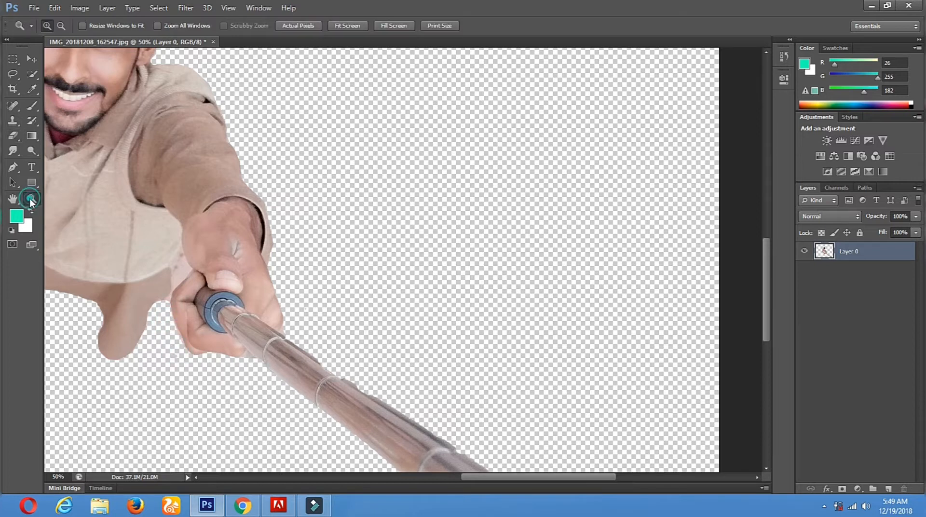
alt+click(305, 250)
alt+click(305, 250)
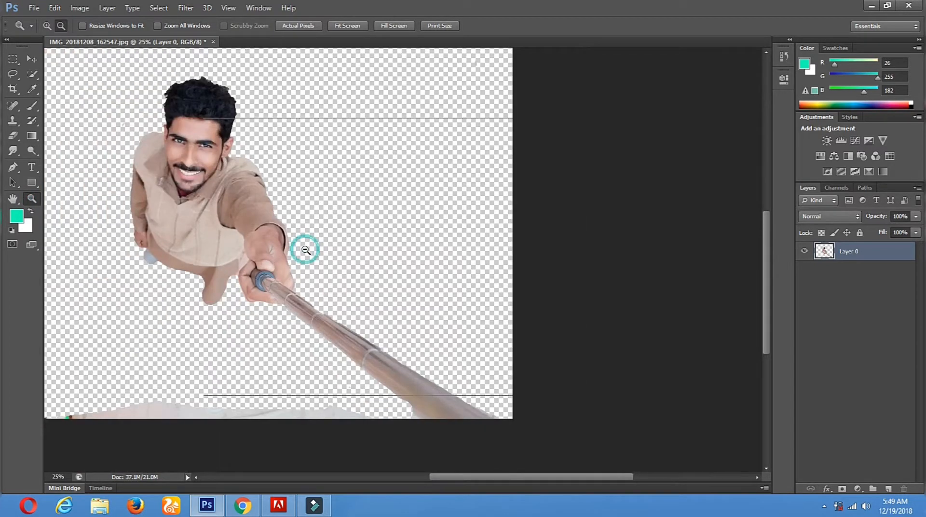
alt+click(305, 250)
click(35, 9)
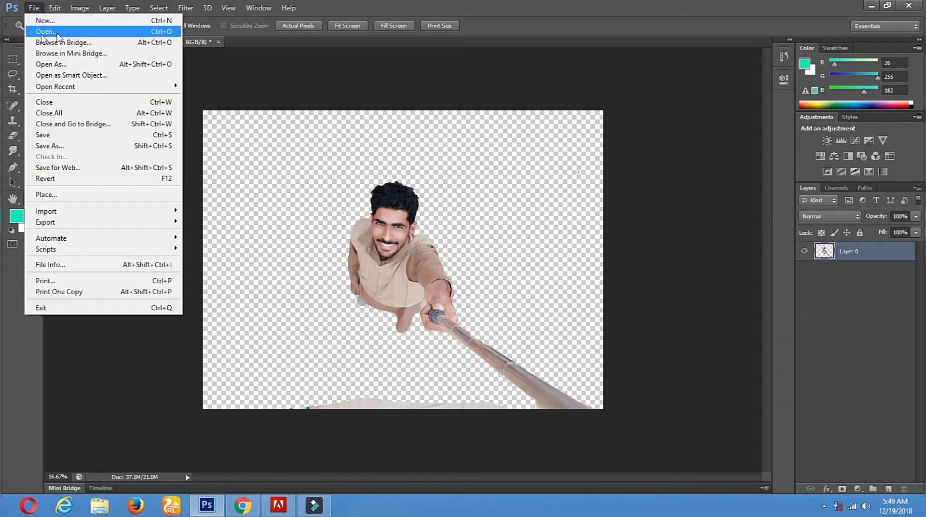
click(48, 31)
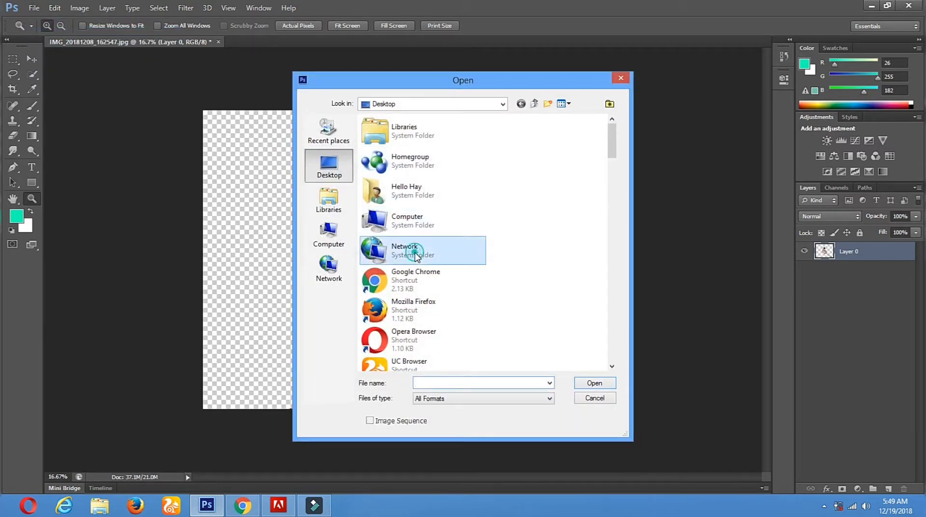
scroll(479, 254, down, 10)
scroll(480, 247, up, 3)
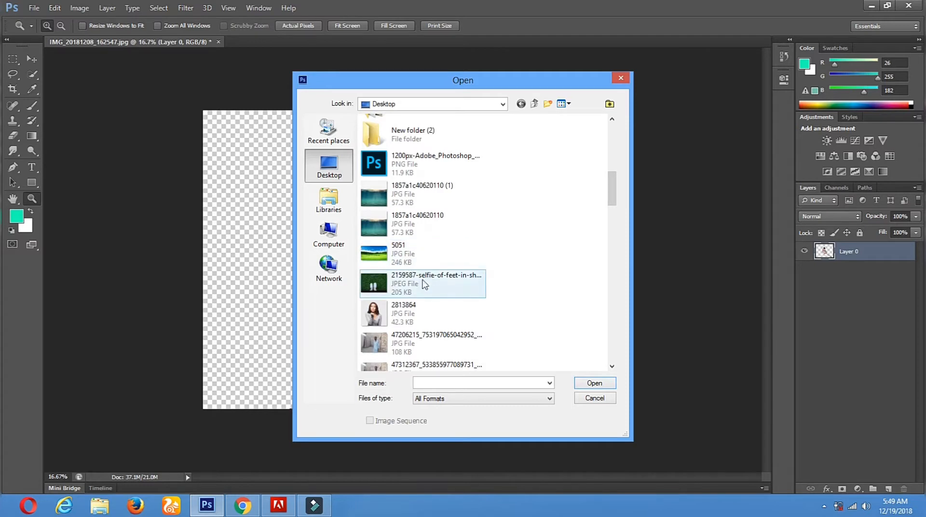
scroll(492, 231, down, 5)
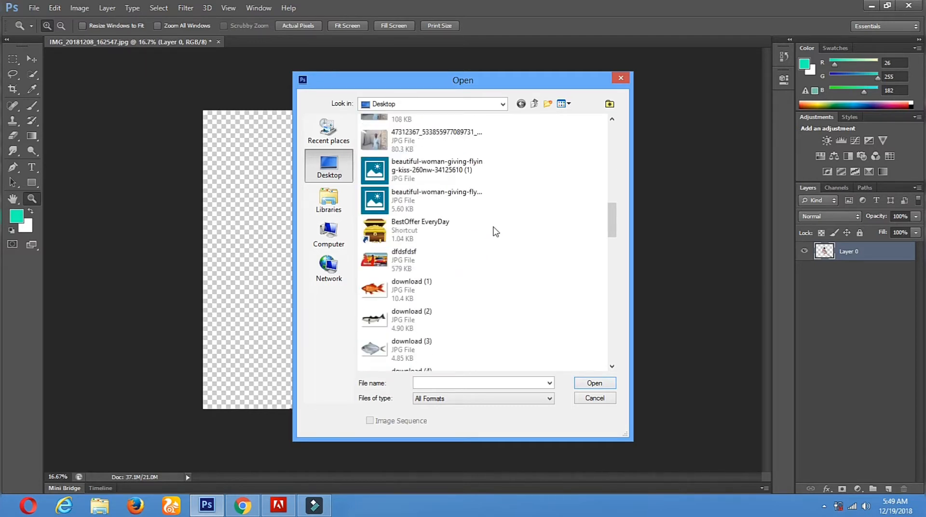
scroll(495, 232, down, 5)
scroll(482, 227, down, 10)
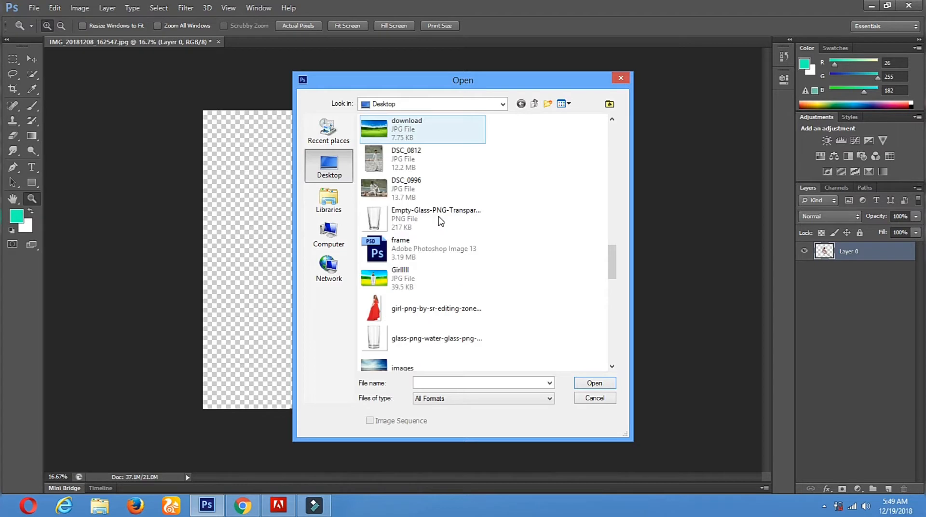
double_click(421, 339)
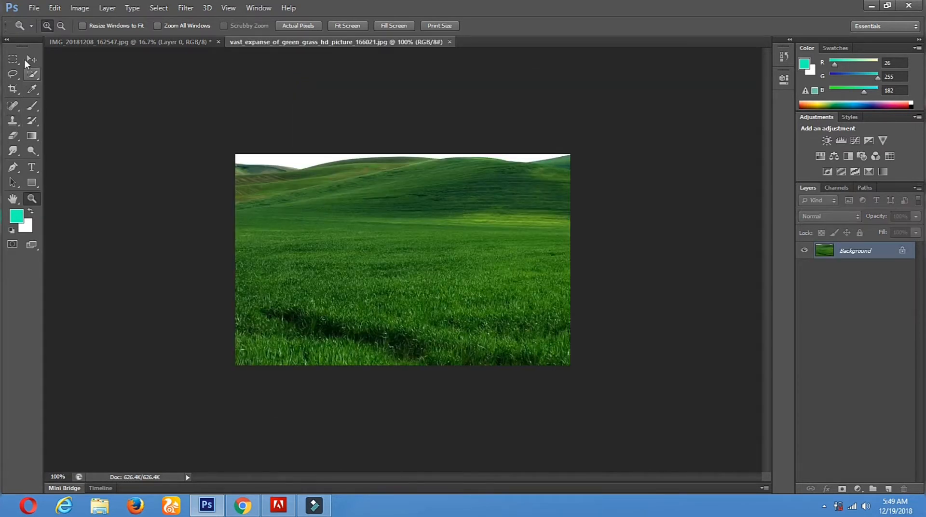
click(31, 59)
drag(395, 266, 351, 257)
click(466, 195)
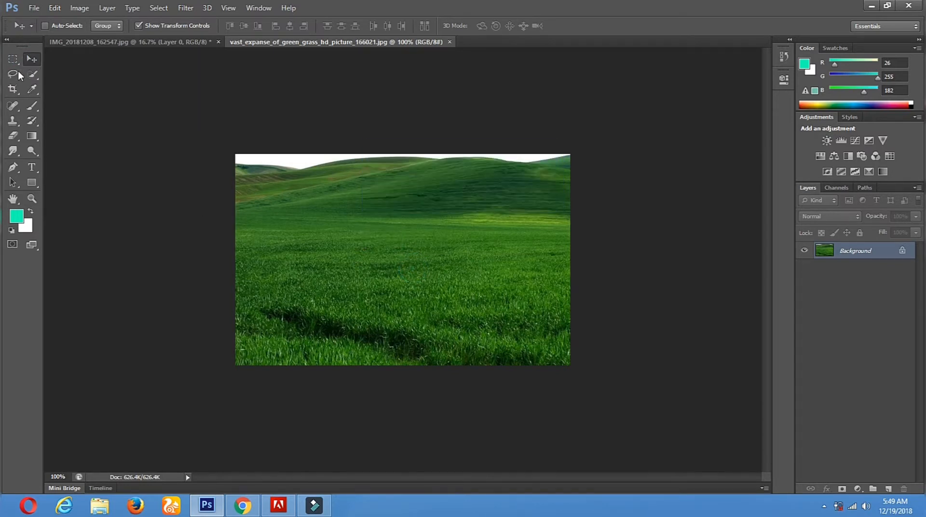
Select the whole grass picture, bring it into the selfie document as a new layer and scale it up to cover the canvas.
click(13, 59)
drag(230, 139, 731, 419)
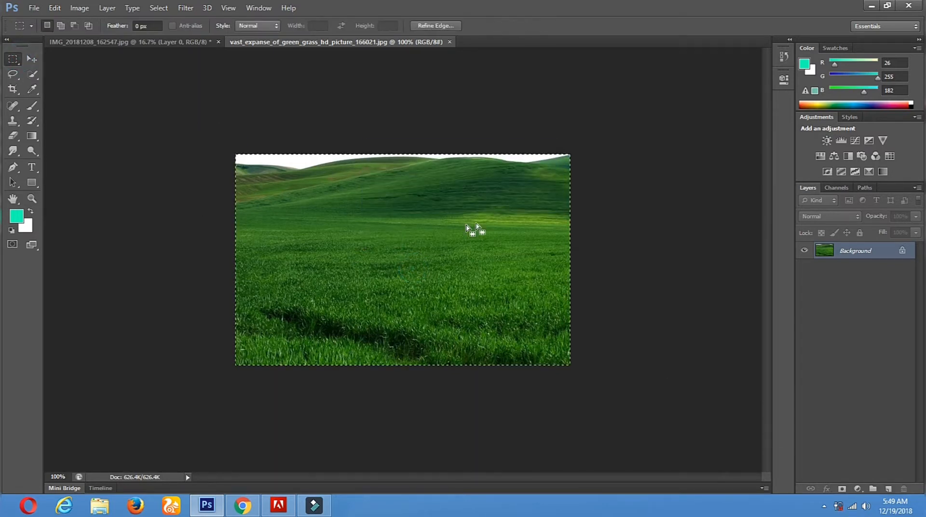
click(32, 59)
drag(438, 234, 604, 101)
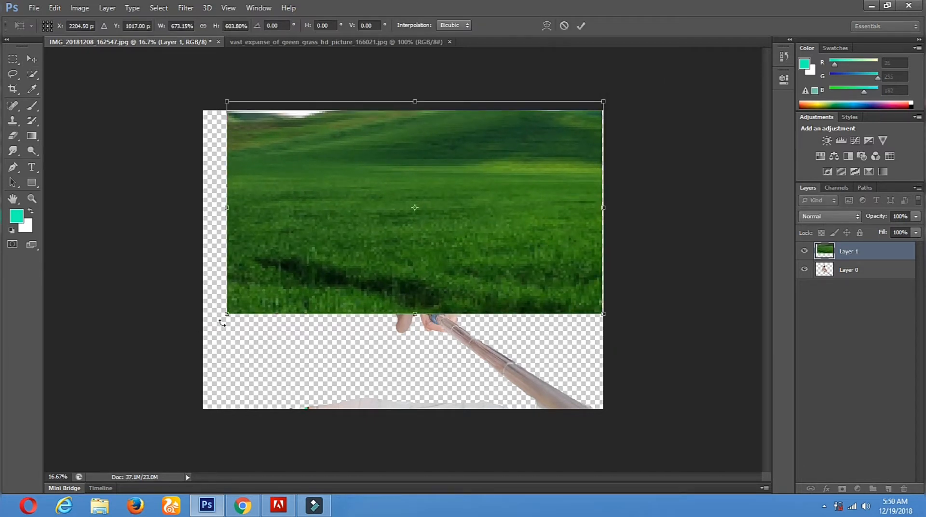
drag(230, 320, 181, 405)
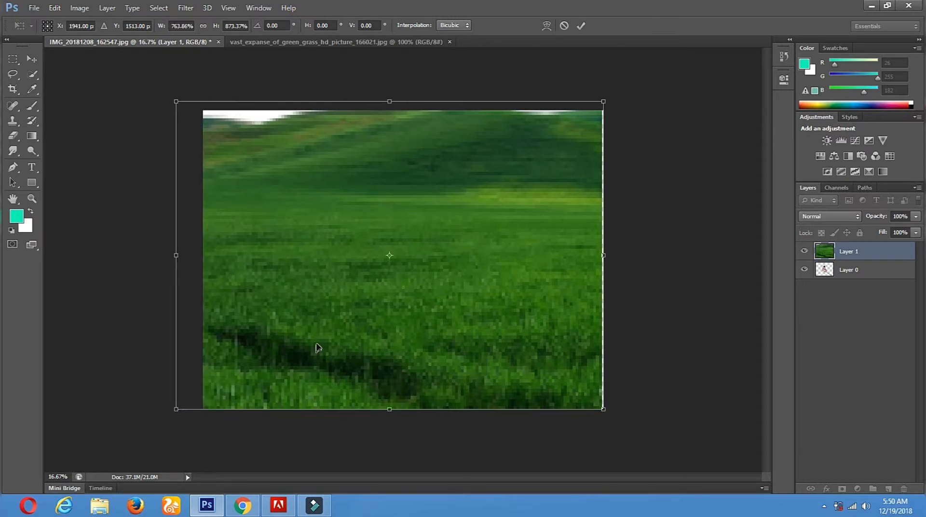
double_click(384, 333)
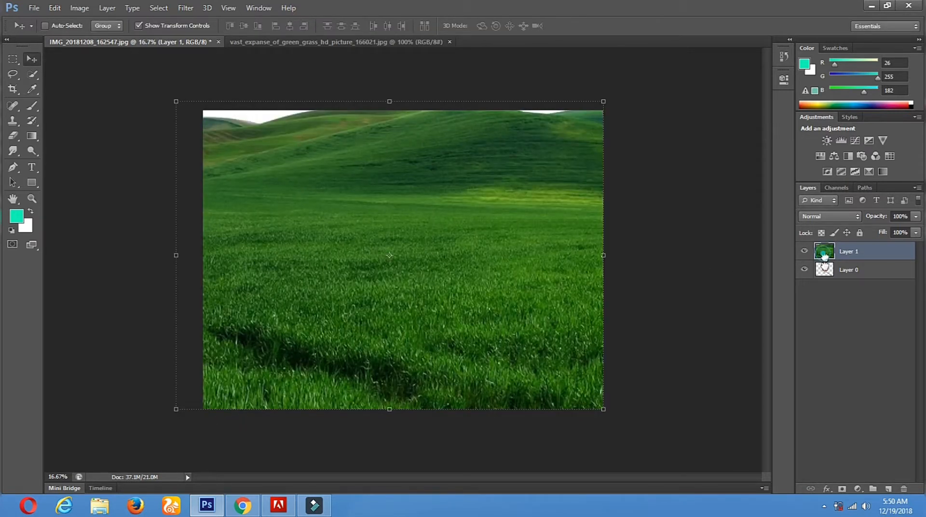
Place the grass layer beneath the man's layer, stretch it to 117.55% height and reposition it so it fills the canvas.
drag(825, 256, 829, 282)
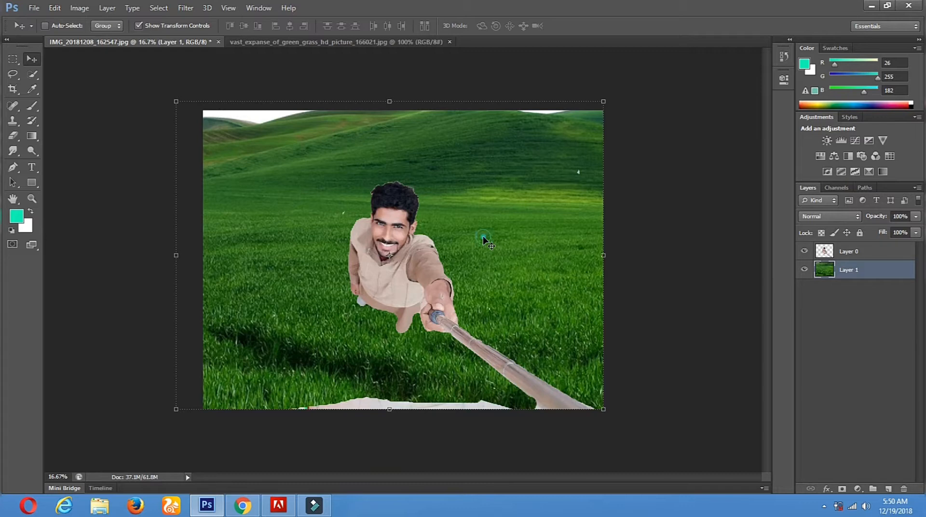
mouse_move(497, 245)
mouse_down()
mouse_move(502, 277)
mouse_move(497, 240)
mouse_up()
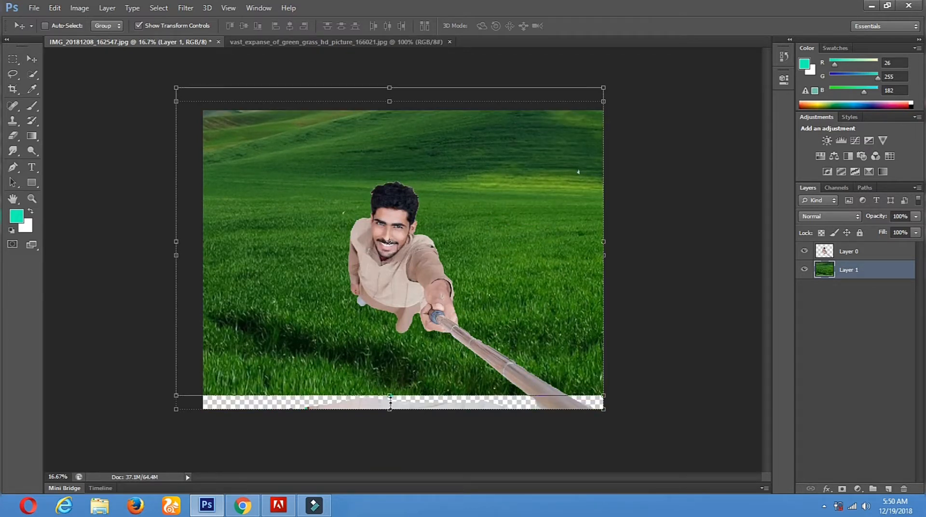
drag(393, 394, 393, 450)
drag(398, 345, 403, 323)
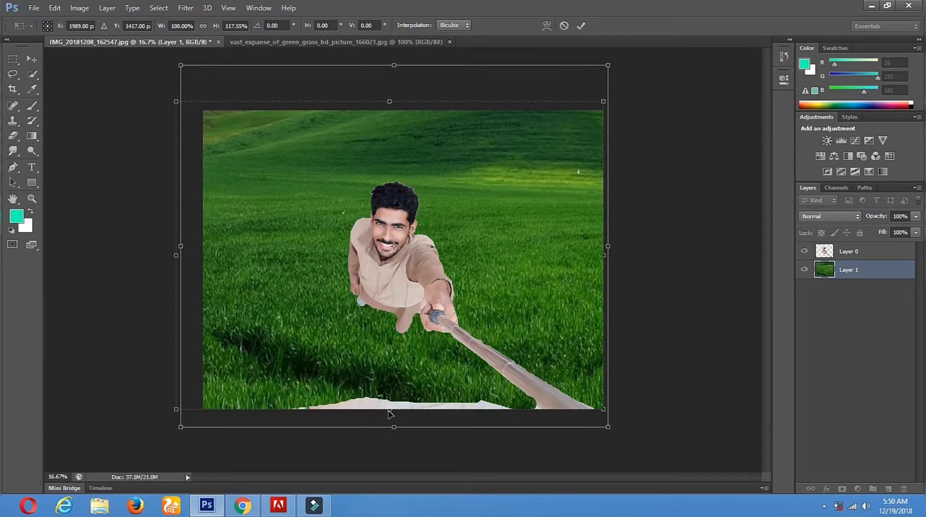
click(12, 74)
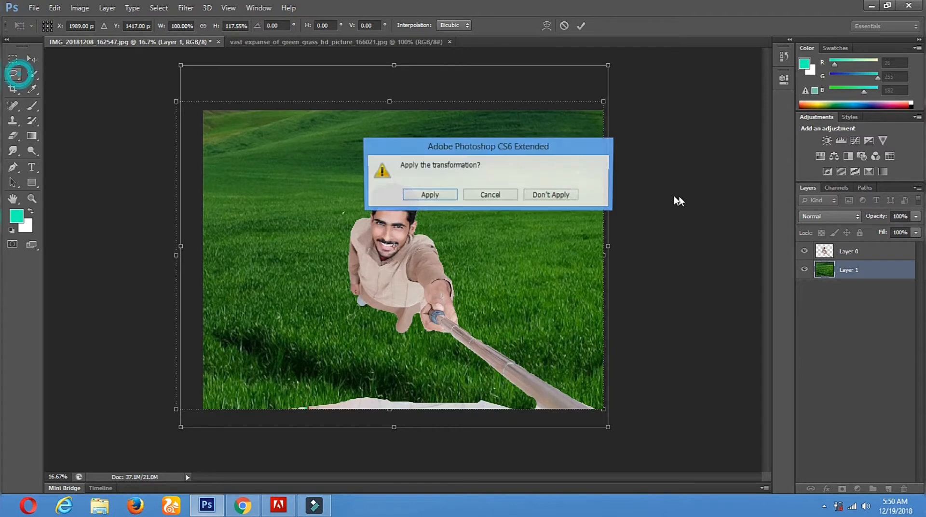
click(441, 195)
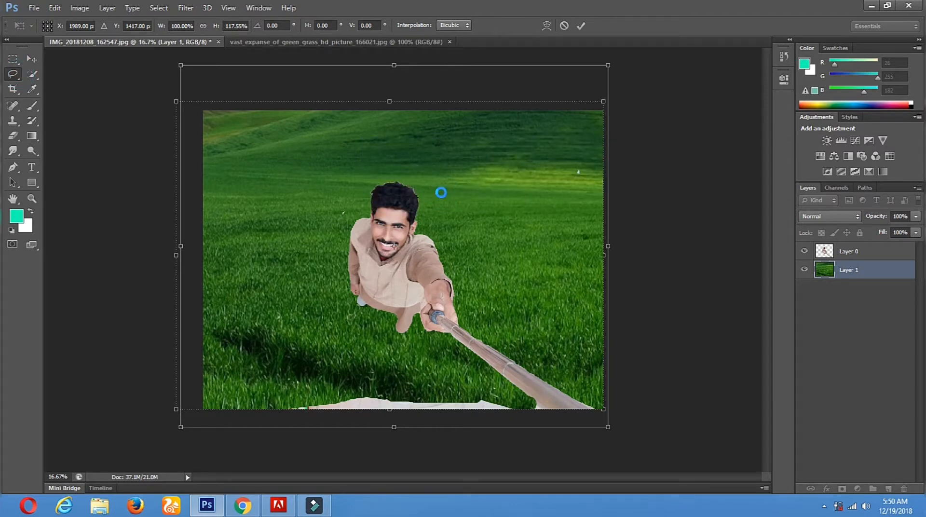
Erase the leftover white strip along the bottom edge of Layer 0, up to the selfie stick, with a 185 px eraser.
click(846, 253)
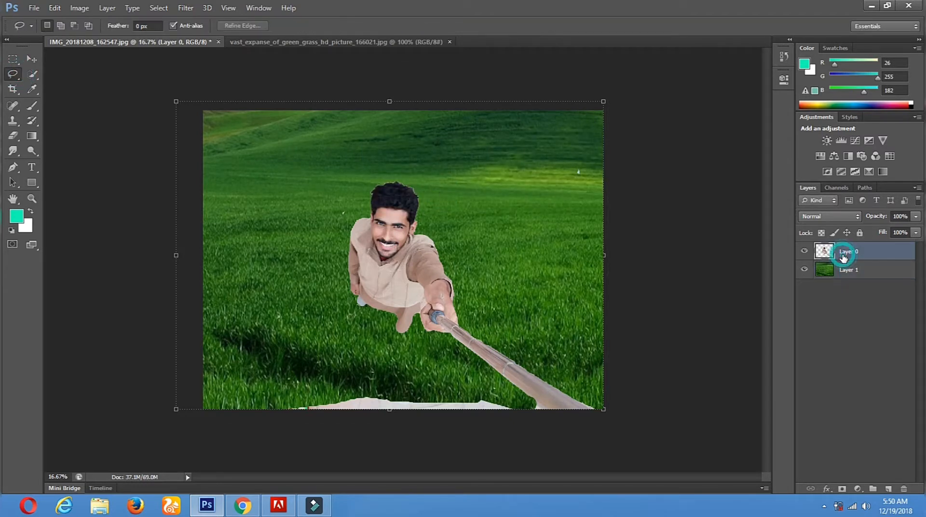
click(13, 136)
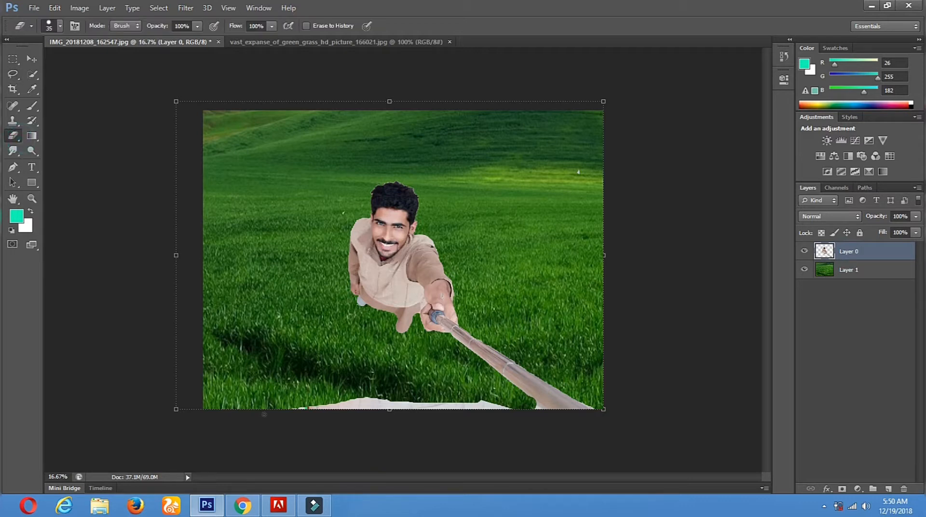
right_click(257, 334)
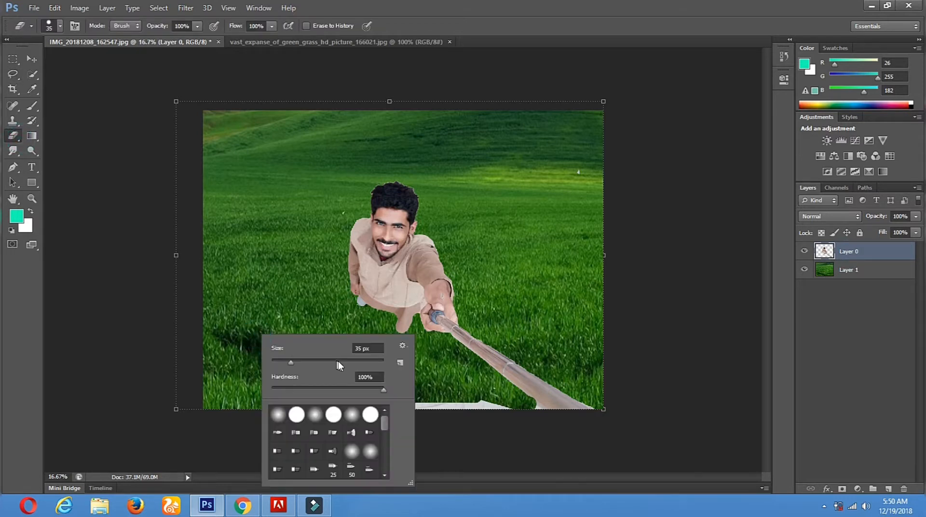
click(254, 310)
mouse_move(306, 403)
mouse_down()
mouse_move(426, 407)
mouse_move(316, 398)
mouse_move(469, 398)
mouse_move(502, 403)
mouse_move(424, 416)
mouse_move(512, 415)
mouse_up()
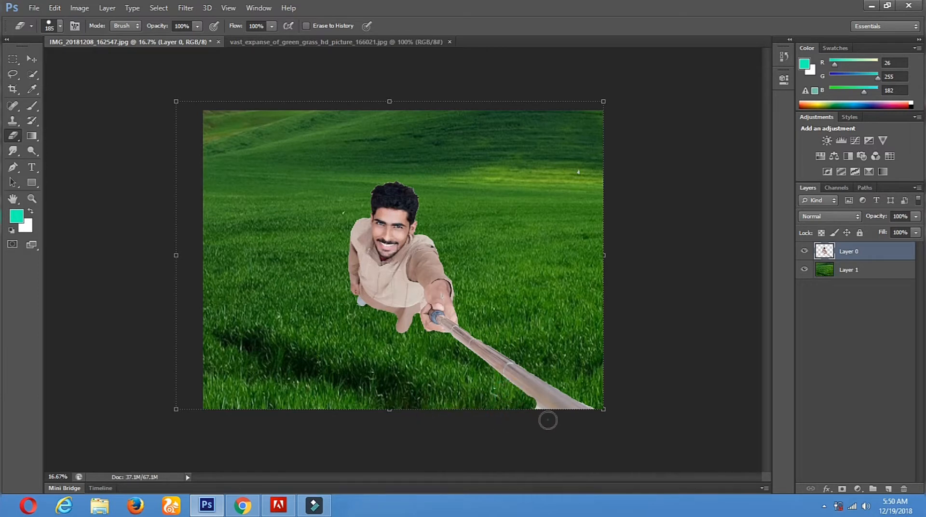
click(463, 385)
Sample the light beige of the man's shirt (RGB 203, 183, 176) as both the foreground and background colour.
click(32, 74)
click(32, 89)
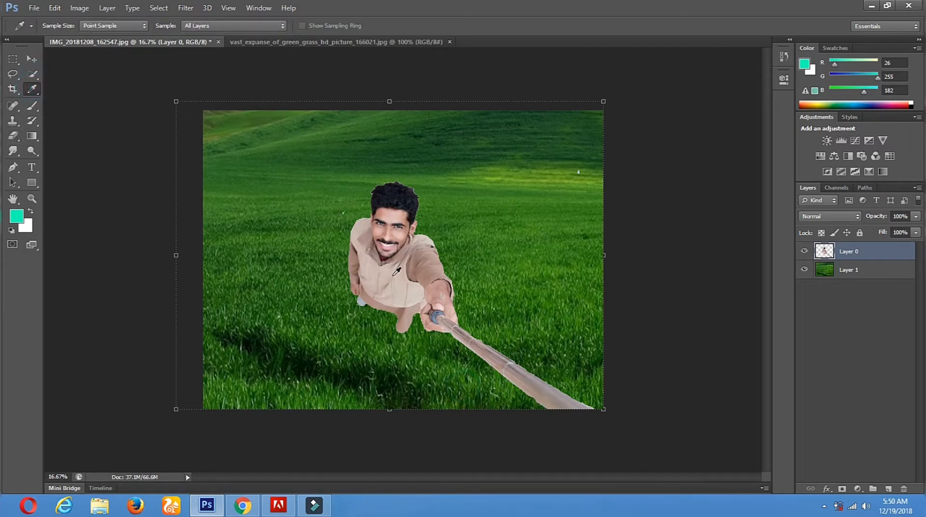
click(389, 284)
alt+click(390, 285)
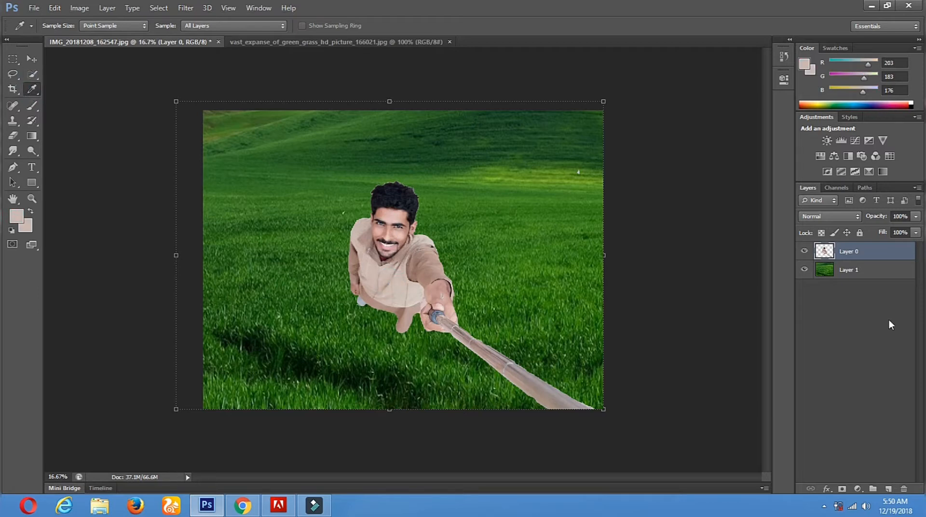
Paint over the entire grass on Layer 1 with the sampled beige, using a soft brush enlarged to 1289 px.
click(878, 278)
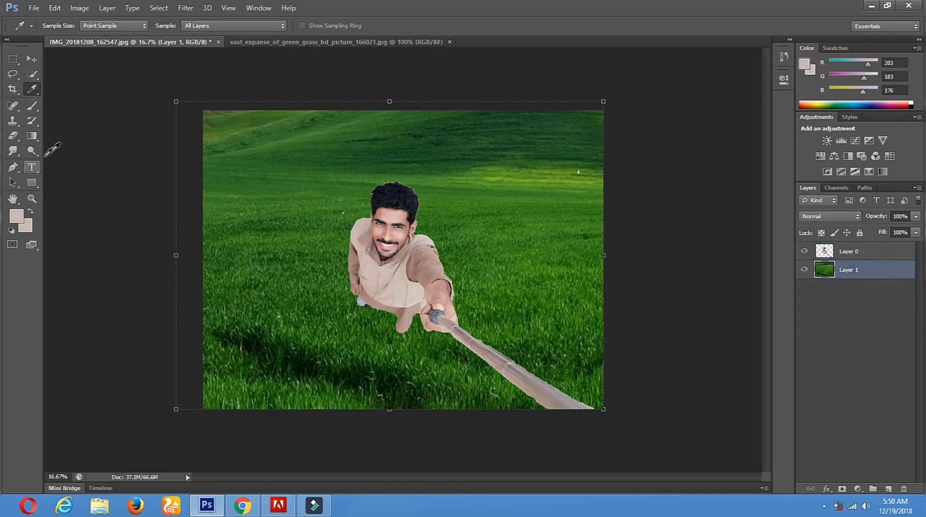
click(32, 105)
right_click(283, 212)
mouse_move(315, 243)
mouse_down()
mouse_move(365, 244)
mouse_move(357, 243)
mouse_up()
click(283, 180)
drag(283, 180, 215, 266)
right_click(311, 211)
click(412, 237)
mouse_move(567, 132)
mouse_down()
mouse_move(376, 132)
mouse_move(359, 148)
mouse_up()
right_click(333, 232)
click(448, 259)
mouse_move(606, 126)
mouse_down()
mouse_move(603, 138)
mouse_move(349, 257)
mouse_move(338, 193)
mouse_move(280, 198)
mouse_move(531, 203)
mouse_move(439, 293)
mouse_move(661, 306)
mouse_up()
mouse_move(212, 358)
mouse_down()
mouse_move(524, 334)
mouse_move(617, 382)
mouse_move(522, 384)
mouse_move(178, 352)
mouse_up()
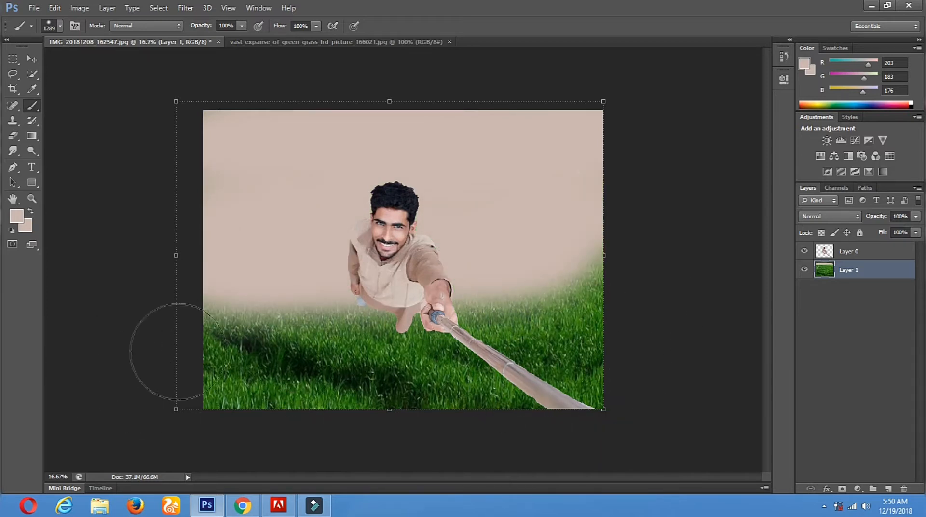
mouse_move(432, 293)
mouse_down()
mouse_move(169, 108)
mouse_move(318, 251)
mouse_move(487, 328)
mouse_move(481, 336)
mouse_up()
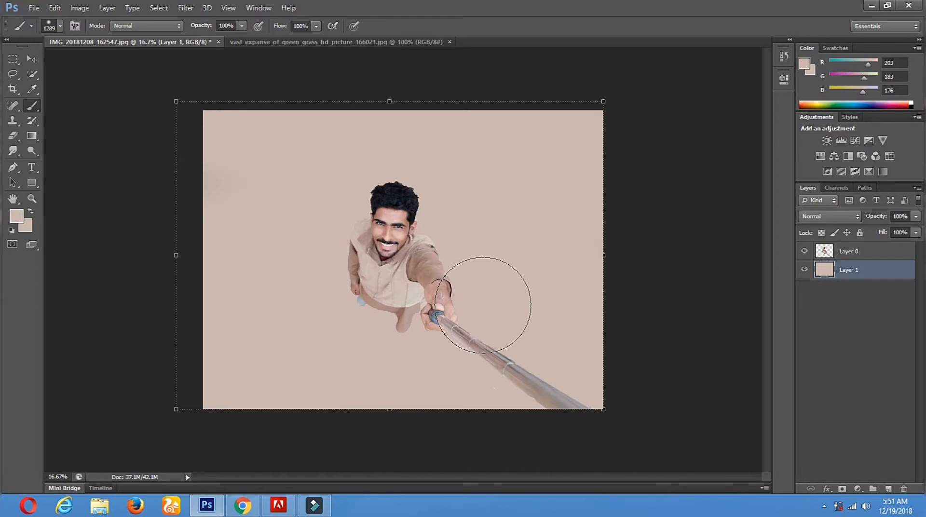
Hide the transform controls and duplicate the man's layer within the same document as Layer 0 copy.
click(842, 252)
click(27, 58)
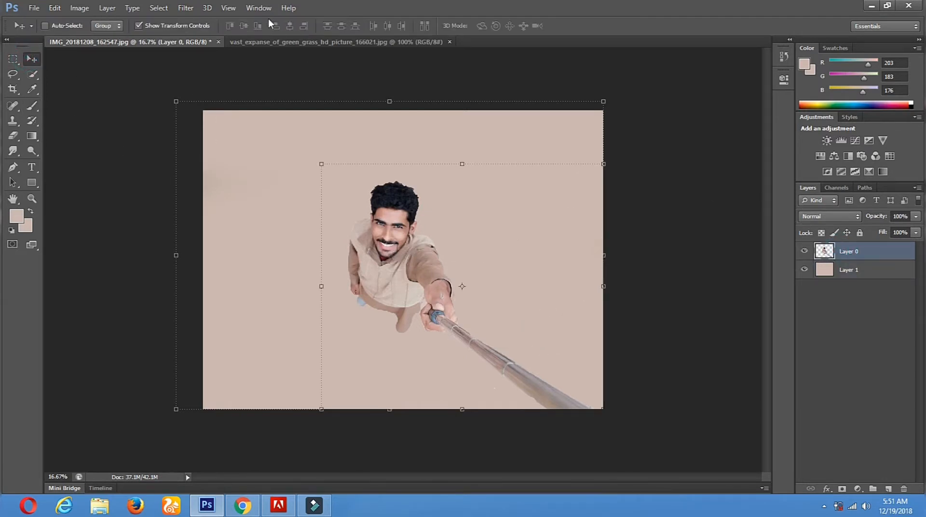
click(139, 26)
right_click(850, 258)
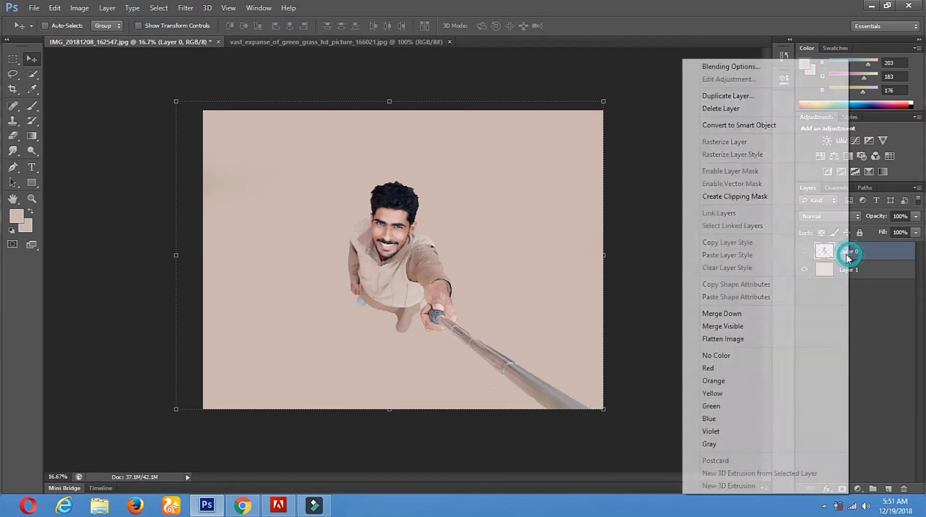
click(725, 96)
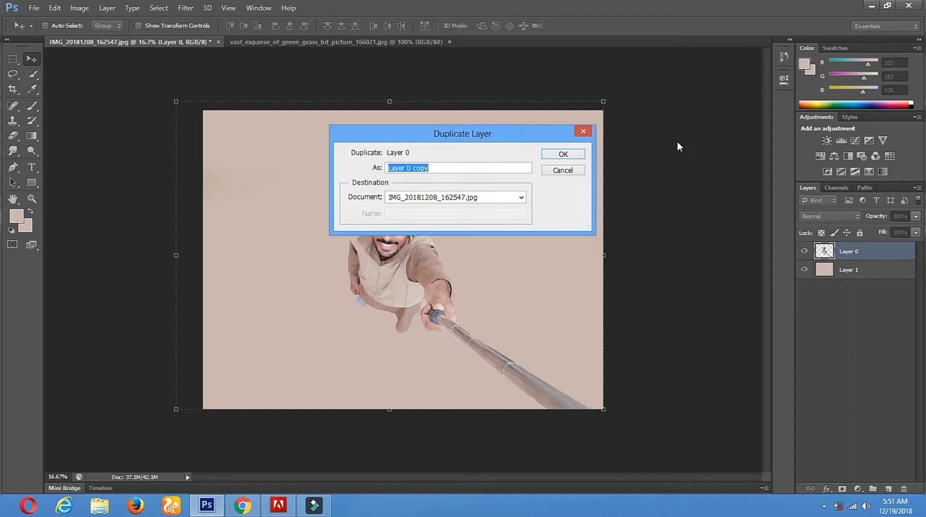
click(557, 154)
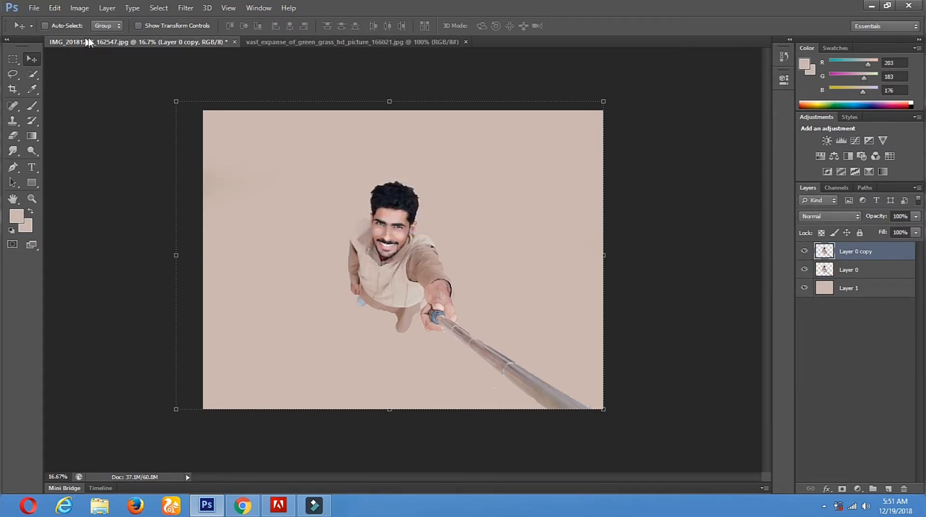
Turn the Layer 0 copy into a solid black silhouette using Hue/Saturation with Lightness at -100.
click(80, 7)
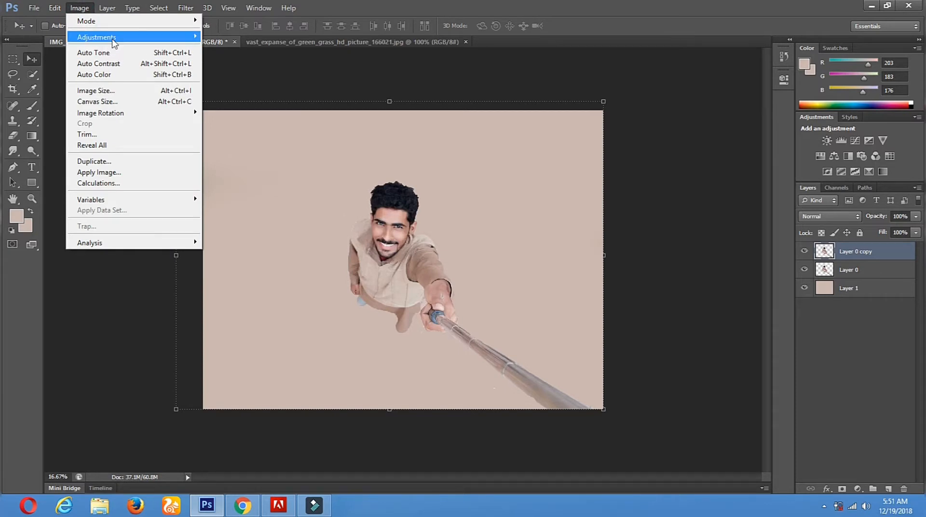
mouse_move(116, 38)
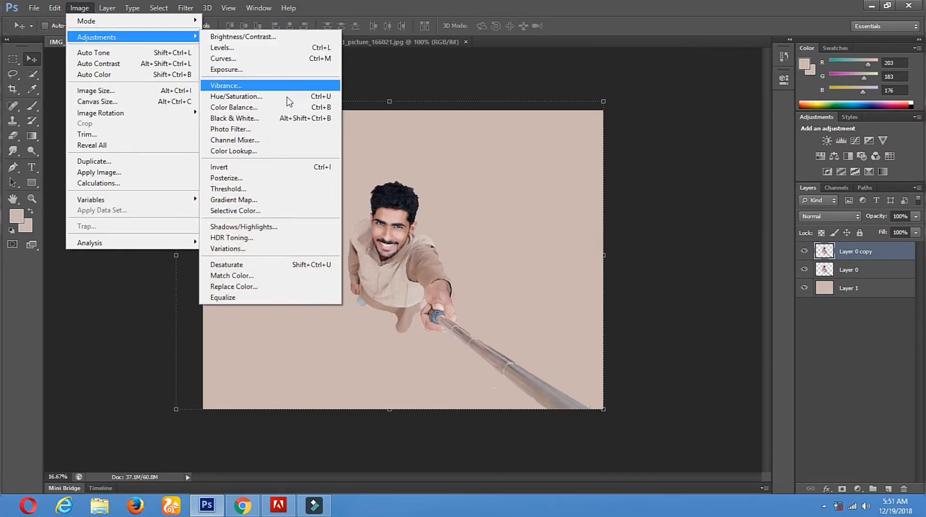
click(259, 102)
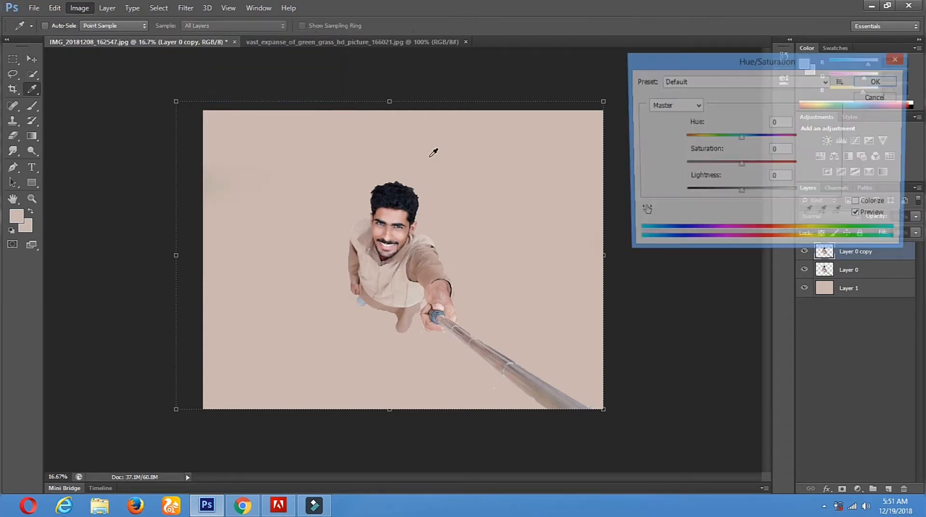
drag(740, 193, 657, 198)
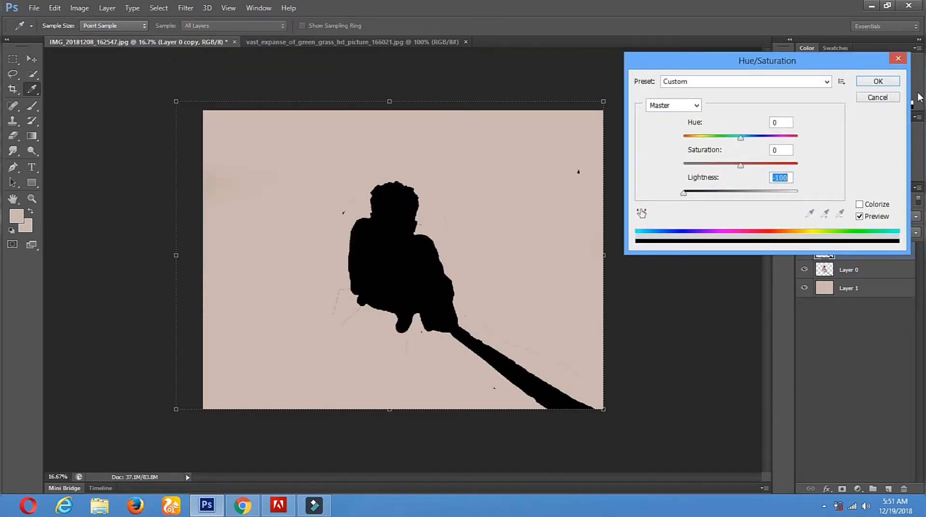
click(879, 82)
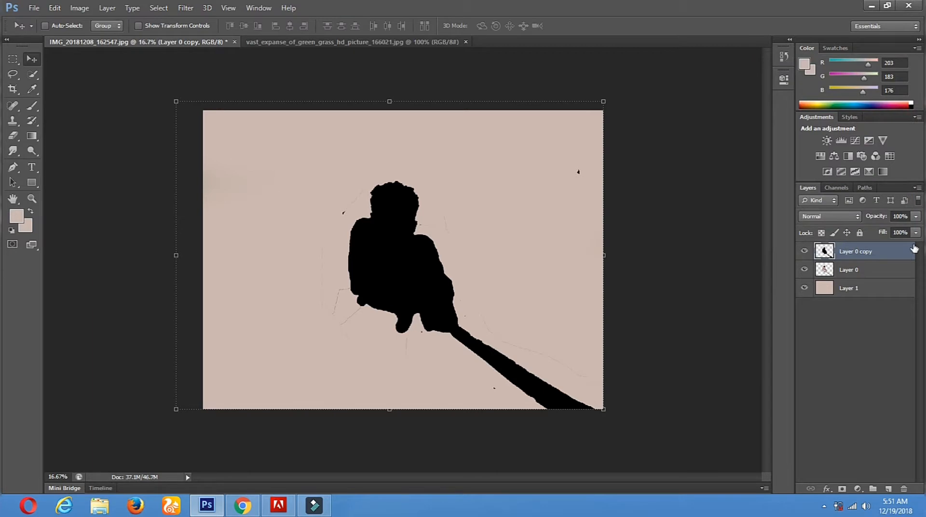
Reduce the fill of the silhouette layer to 33% and move the silhouette out to the left of the man.
click(916, 233)
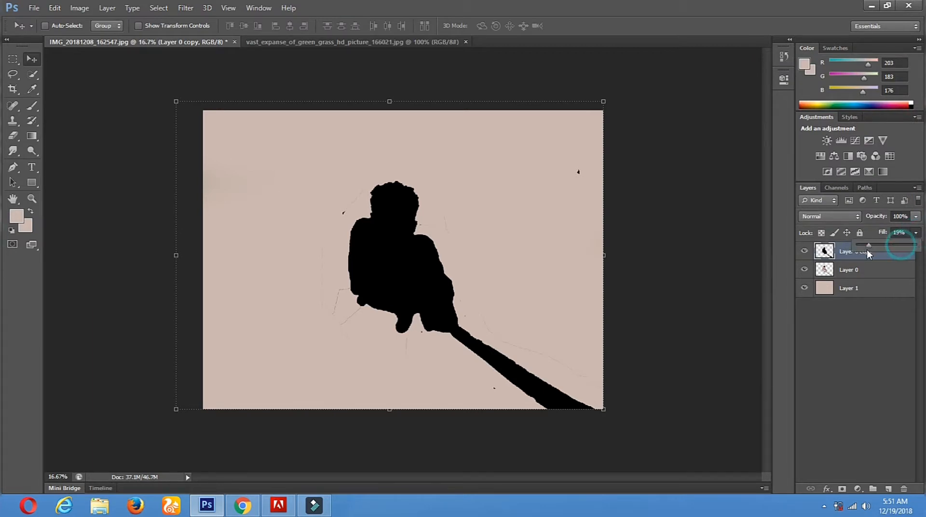
drag(867, 250, 867, 250)
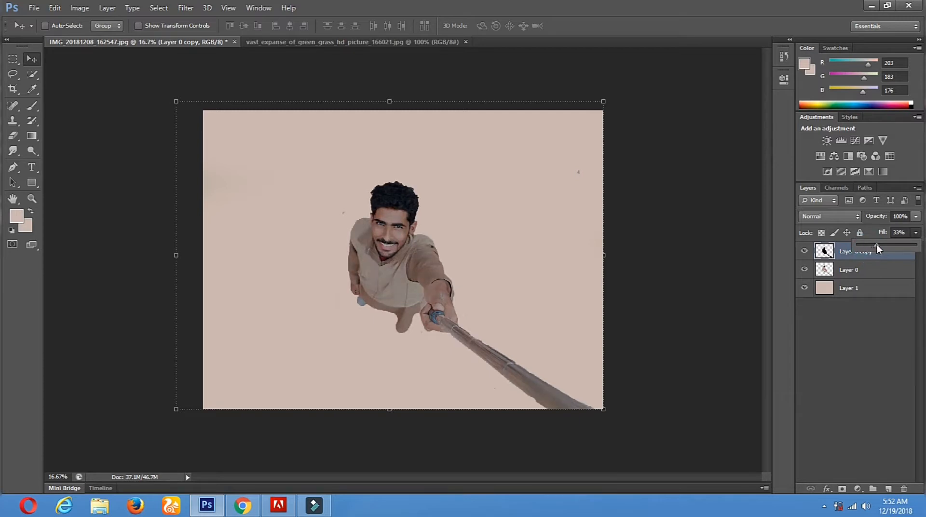
click(35, 59)
drag(392, 279, 437, 241)
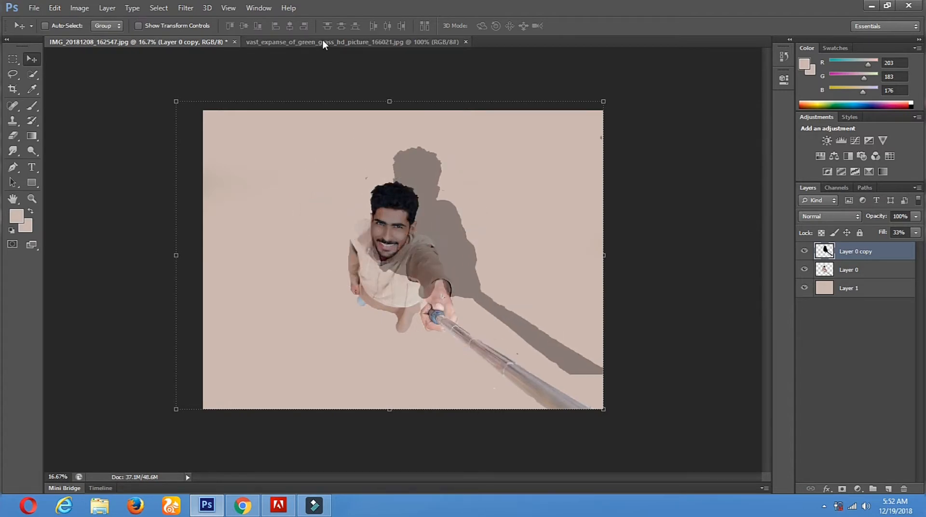
drag(412, 198, 280, 254)
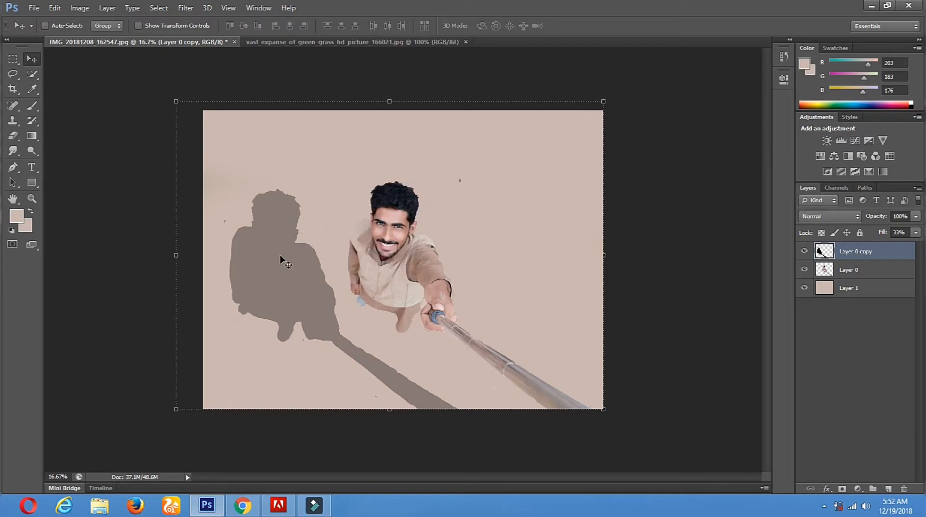
Show the transform controls, then scale the silhouette to 85.42% width, rotate it -10.73° and place it behind the man's upper left side.
click(139, 26)
drag(290, 273, 390, 272)
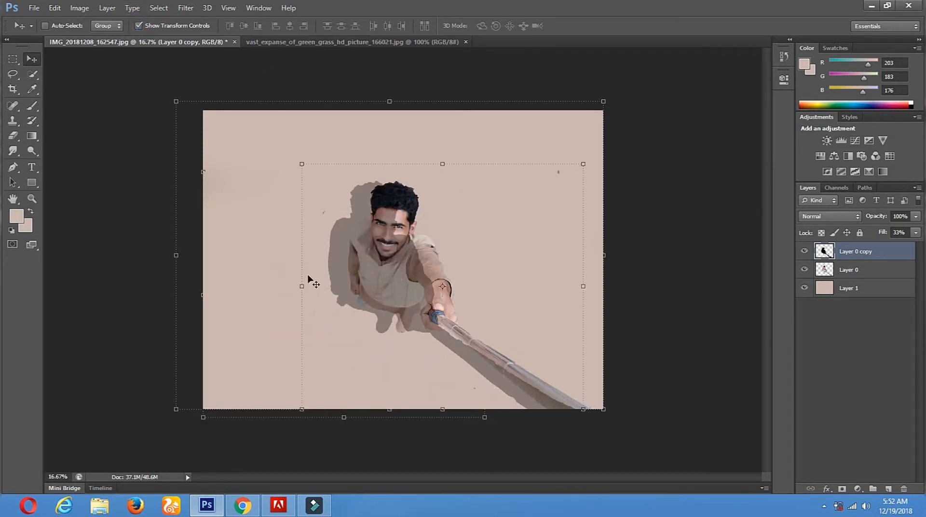
drag(304, 286, 685, 269)
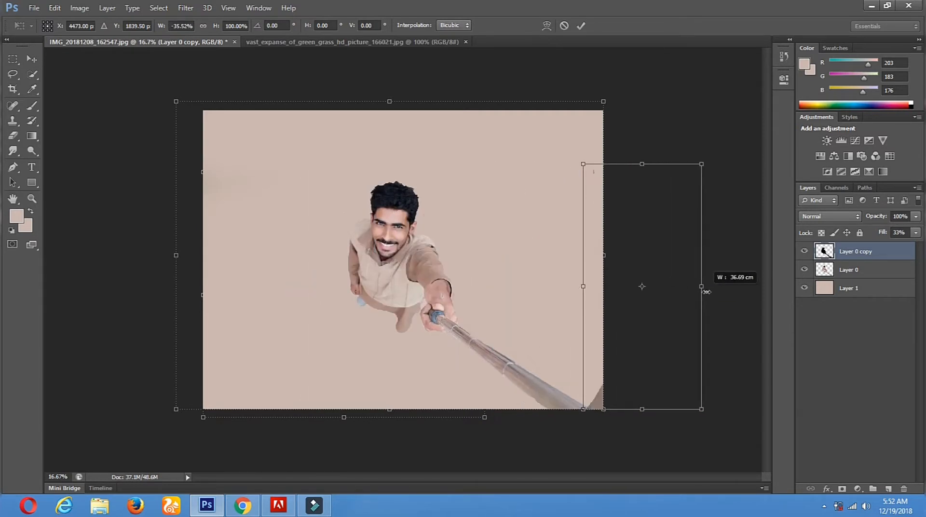
drag(627, 289, 182, 259)
drag(255, 248, 206, 230)
drag(429, 110, 317, 192)
drag(280, 217, 386, 176)
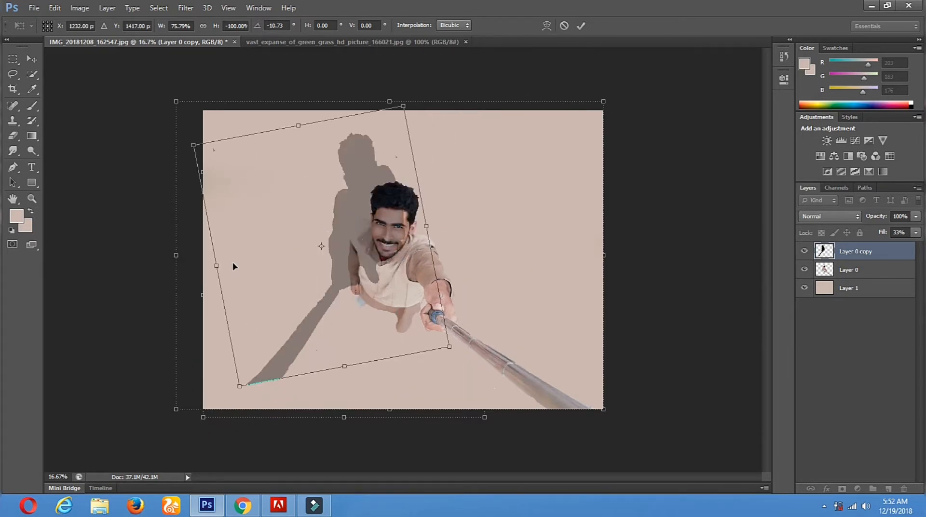
drag(218, 265, 664, 182)
drag(532, 206, 357, 234)
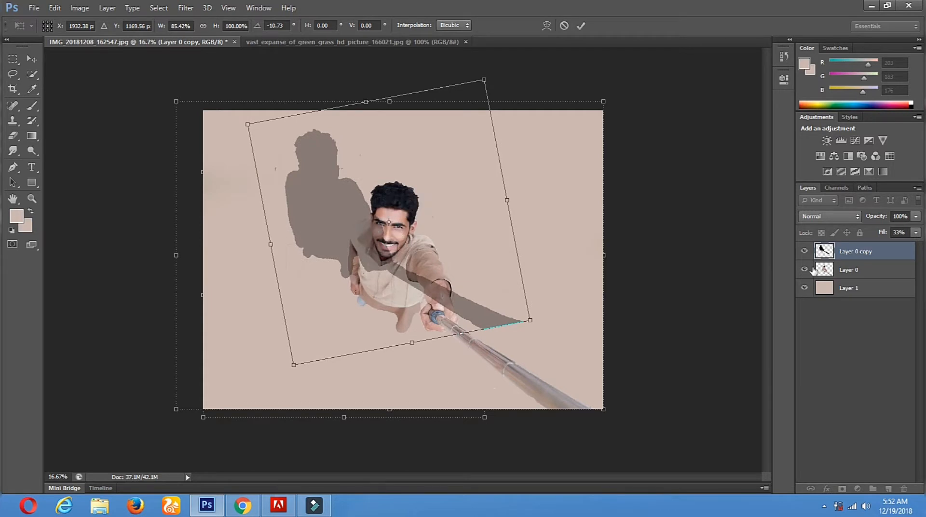
click(37, 59)
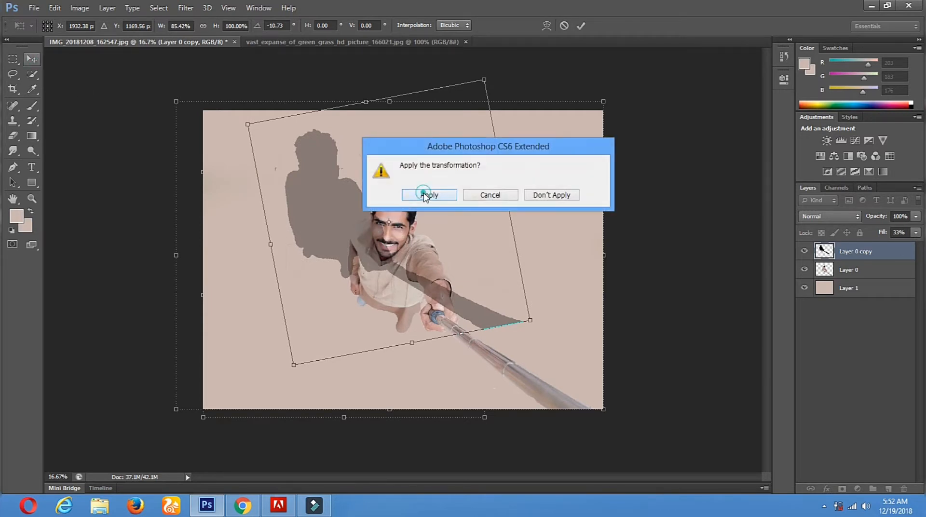
click(407, 197)
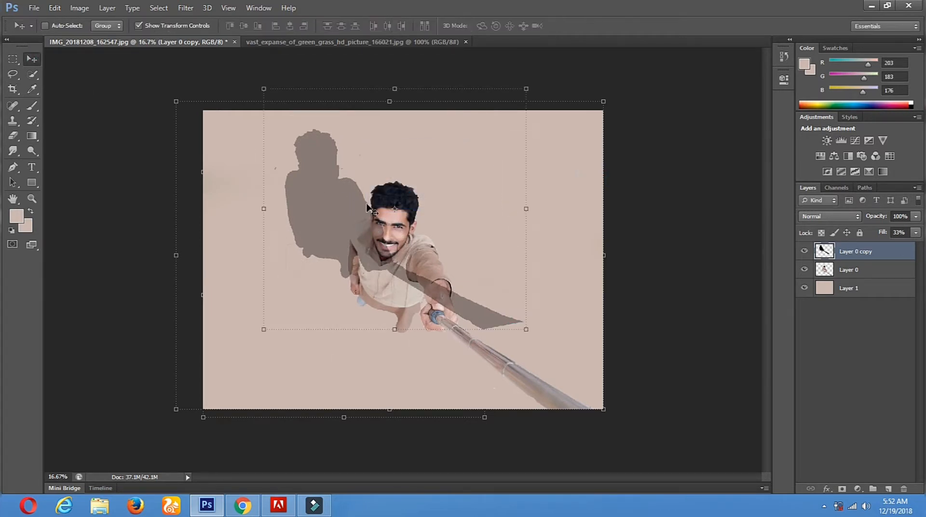
Place Layer 0 copy below Layer 0, nudge the shadow closer to the man and hide the transform controls.
drag(848, 251, 838, 279)
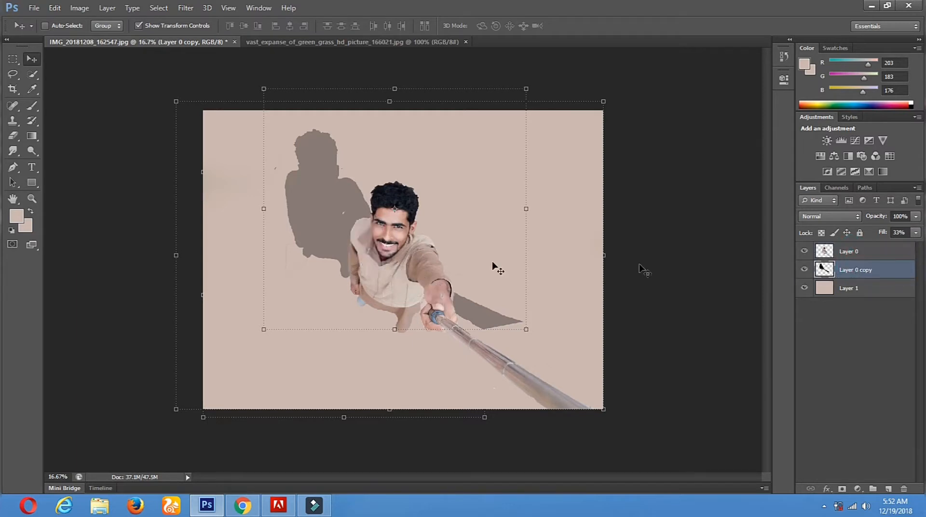
drag(331, 231, 349, 243)
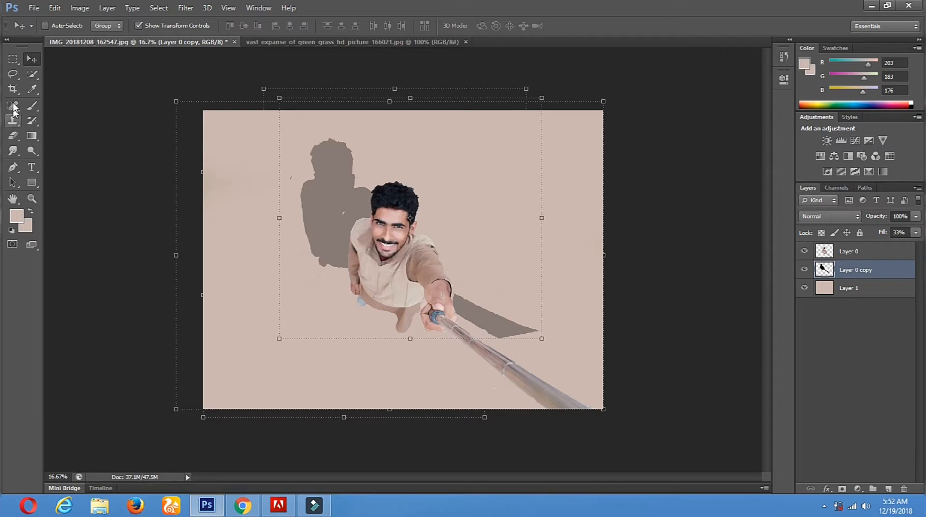
click(137, 25)
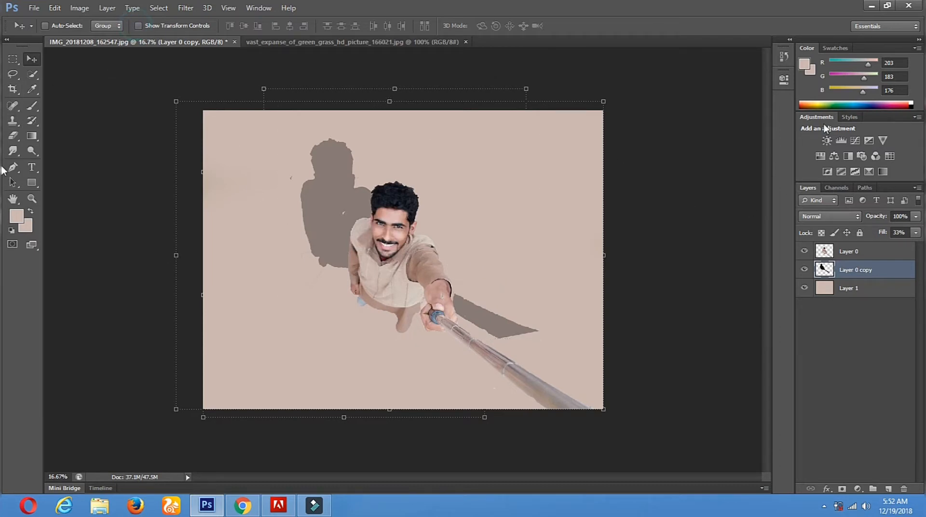
Erase the selfie stick's shadow to the right of the man's hand with a 267 px eraser.
click(13, 135)
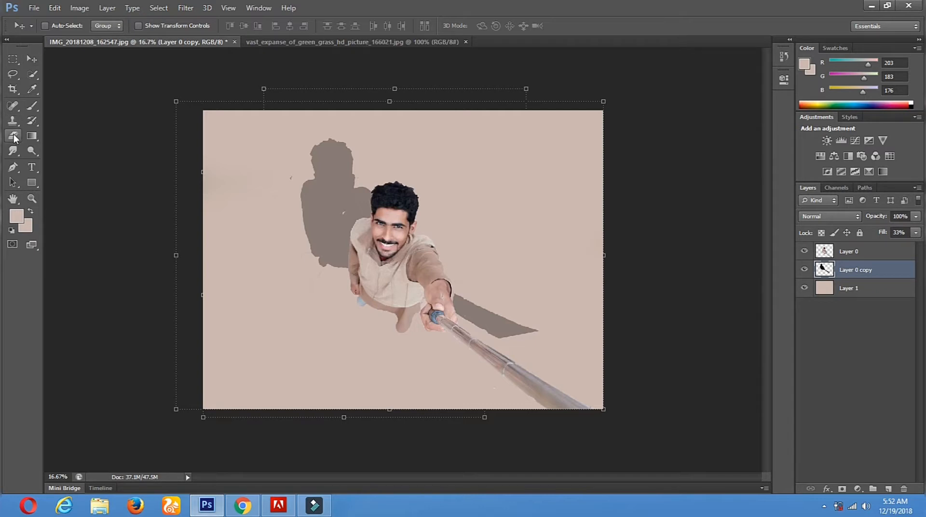
right_click(468, 296)
drag(564, 323, 572, 324)
mouse_move(461, 281)
mouse_down()
mouse_move(474, 304)
mouse_move(523, 329)
mouse_up()
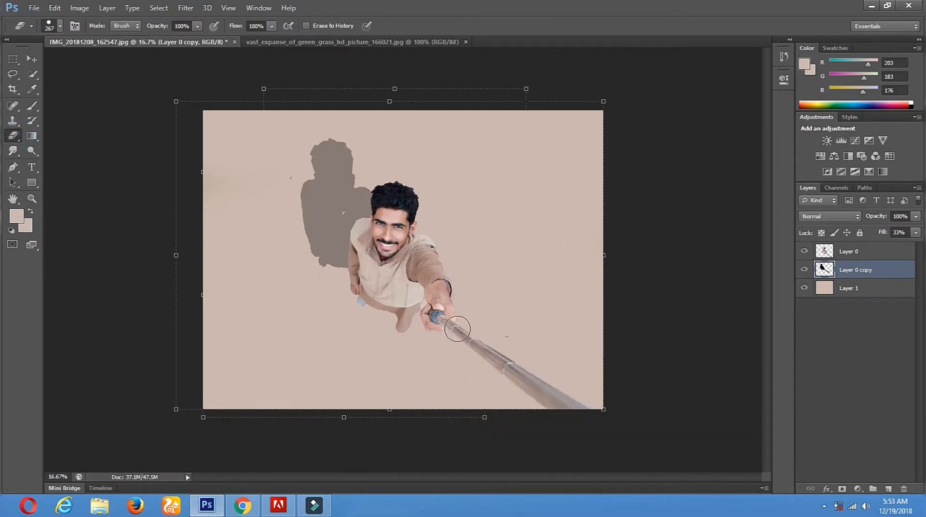
Lower the fill of the man's shadow on Layer 0 copy to 7%.
click(32, 59)
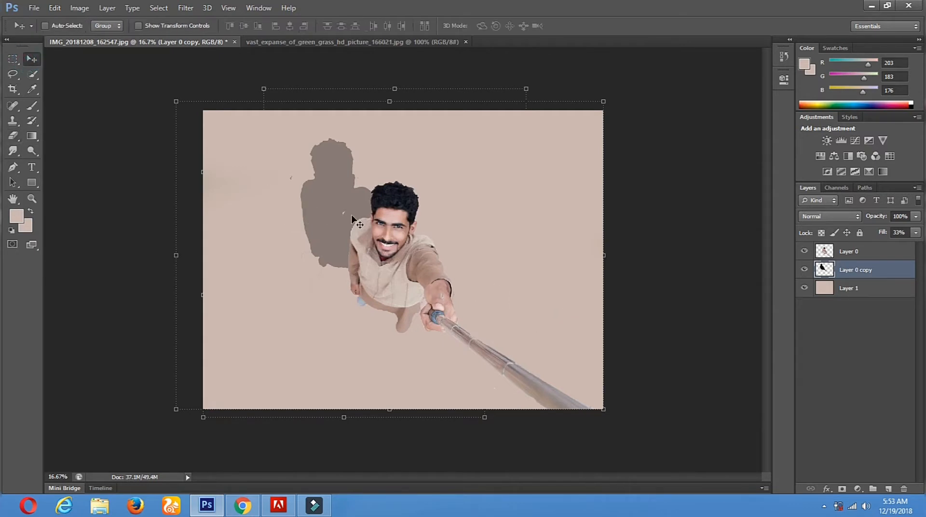
right_click(364, 227)
click(369, 227)
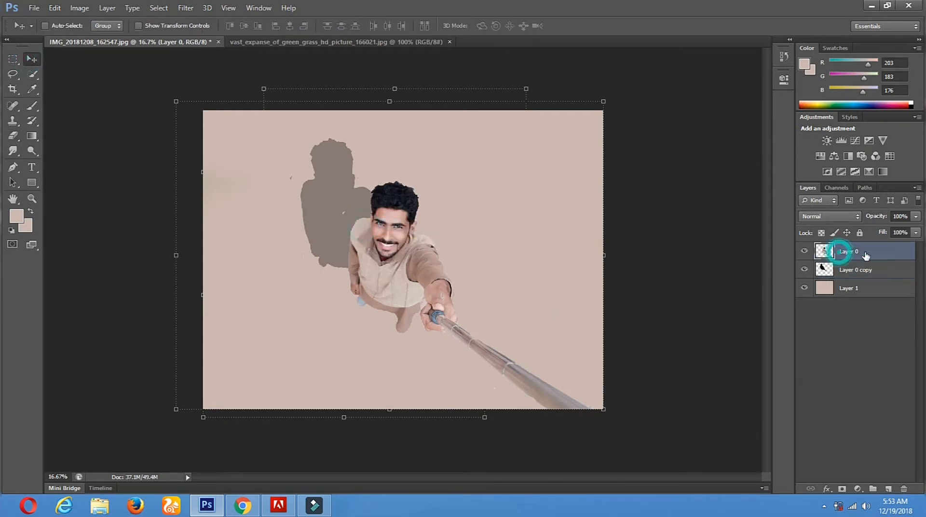
click(915, 232)
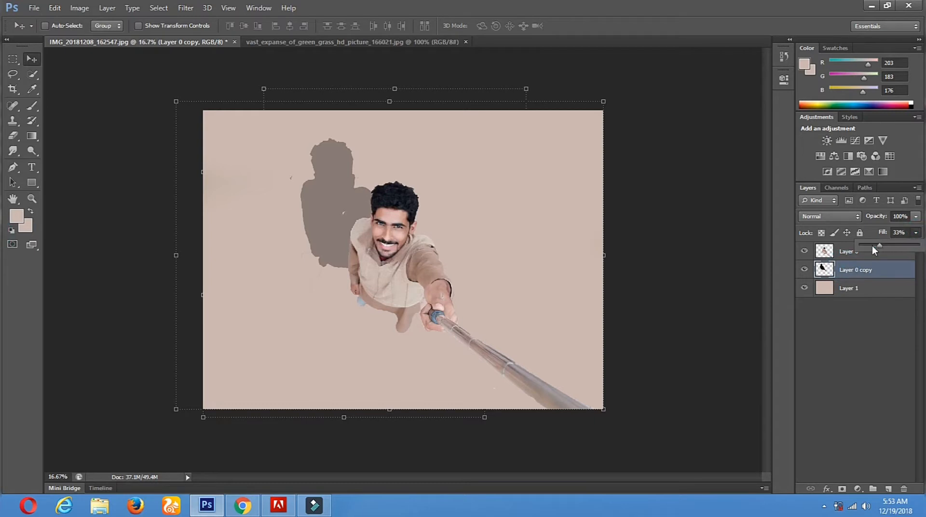
drag(867, 245, 864, 246)
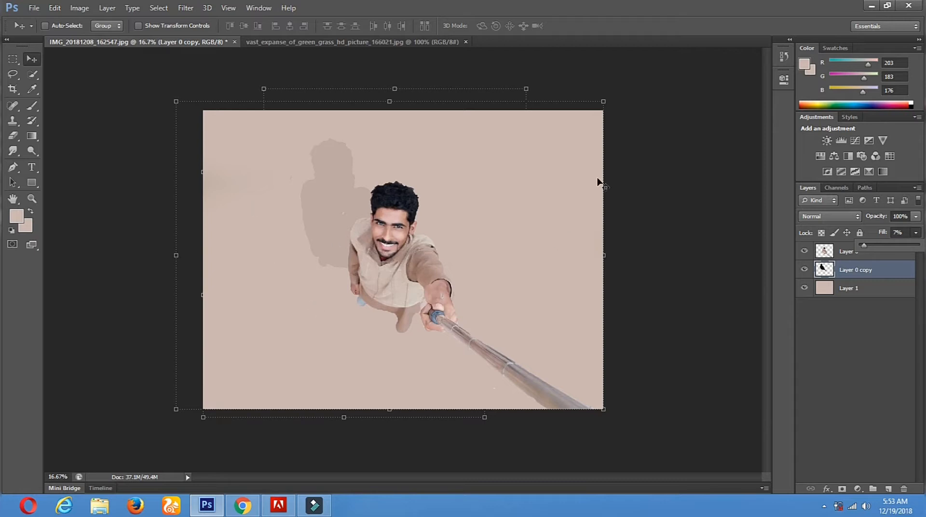
Burn two soft shadow streaks into Layer 1 from the man's feet toward the lower left, using a 463 px Burn brush.
click(831, 259)
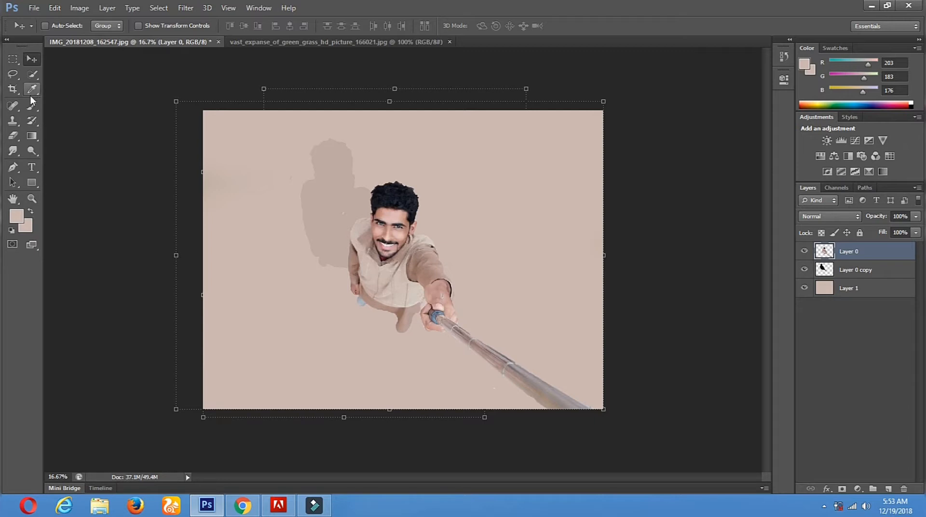
click(33, 150)
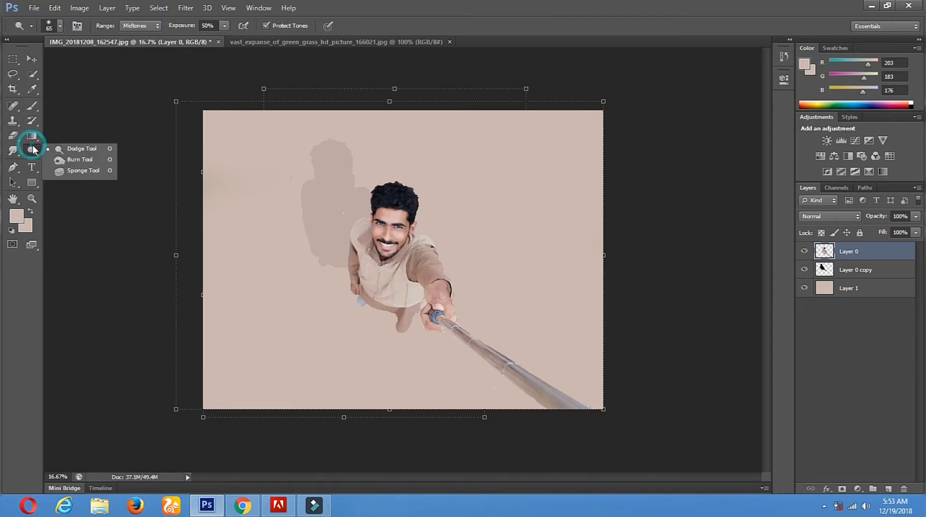
click(59, 160)
right_click(375, 328)
drag(449, 355, 475, 356)
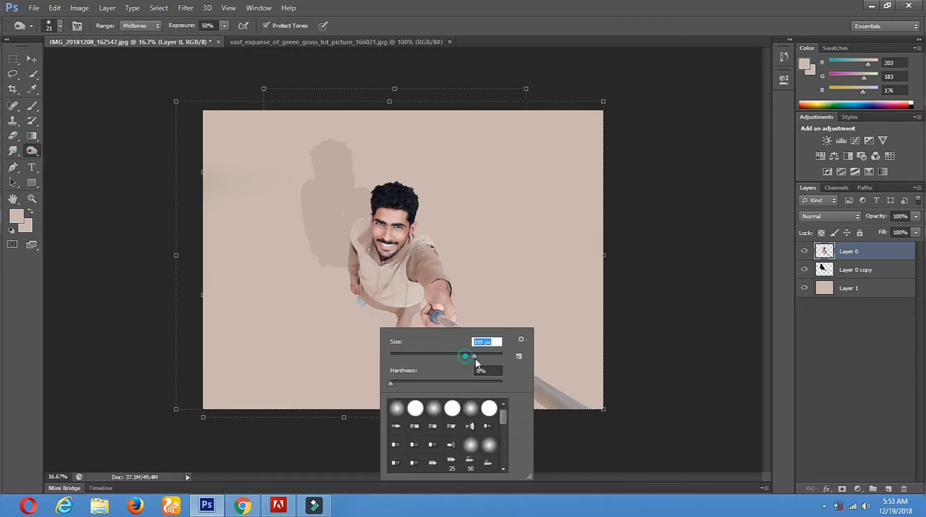
click(489, 357)
click(349, 314)
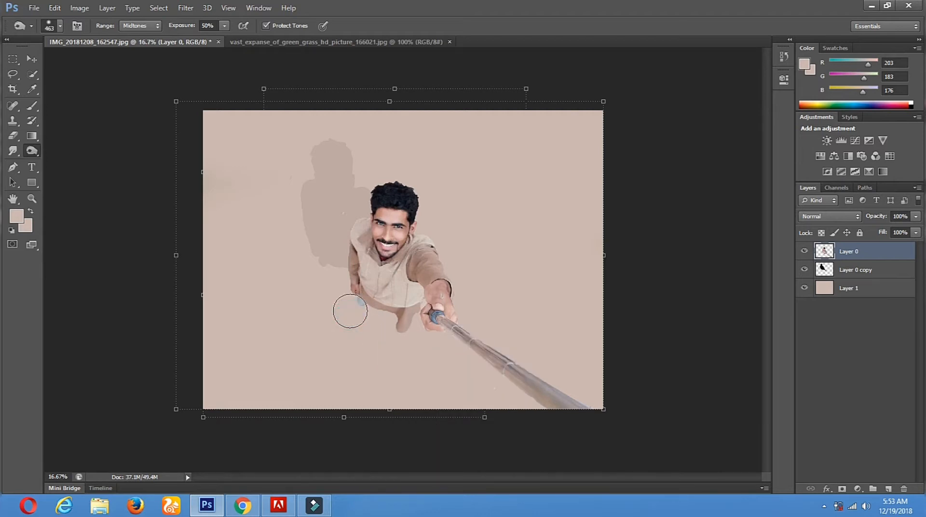
click(844, 289)
mouse_move(361, 311)
mouse_down()
mouse_move(156, 336)
mouse_move(182, 328)
mouse_up()
click(368, 320)
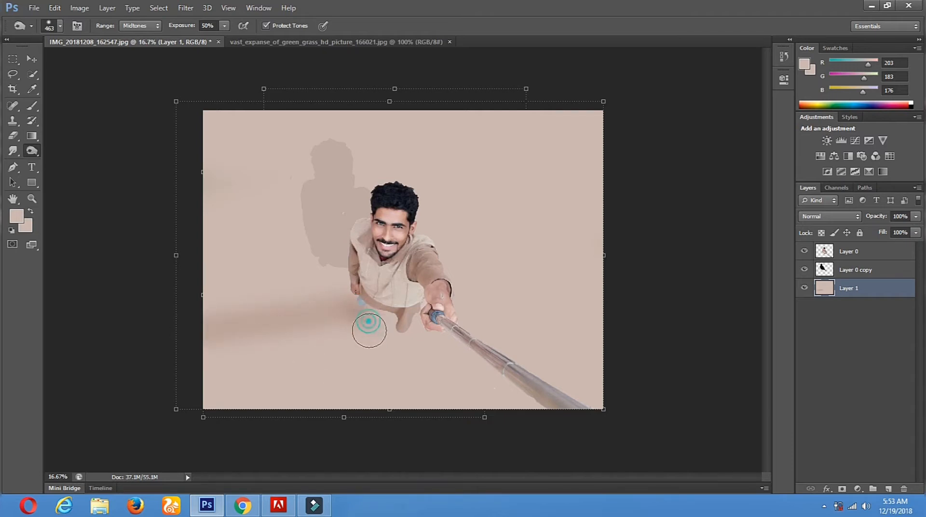
drag(320, 345, 215, 422)
Darken the lower corners of the Layer 1 background with the Burn brush enlarged to 2448 px.
right_click(474, 358)
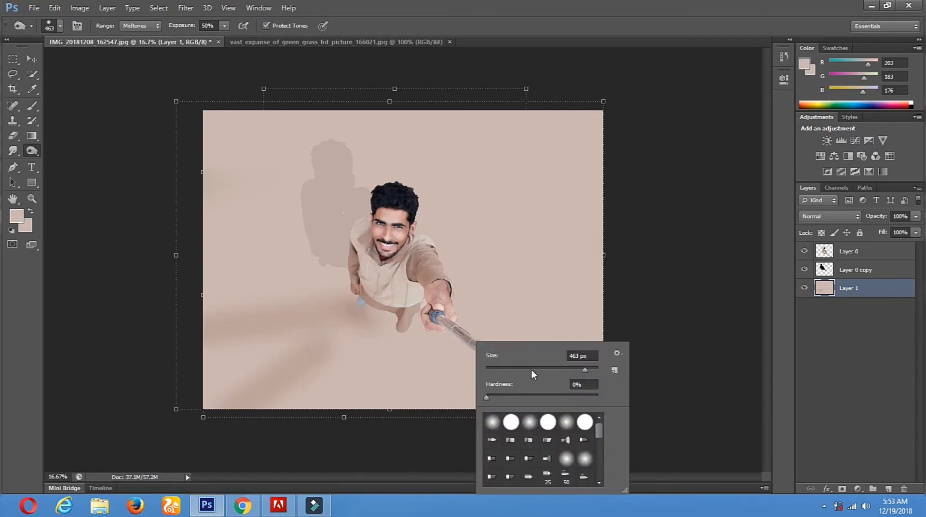
drag(593, 373, 596, 373)
click(248, 371)
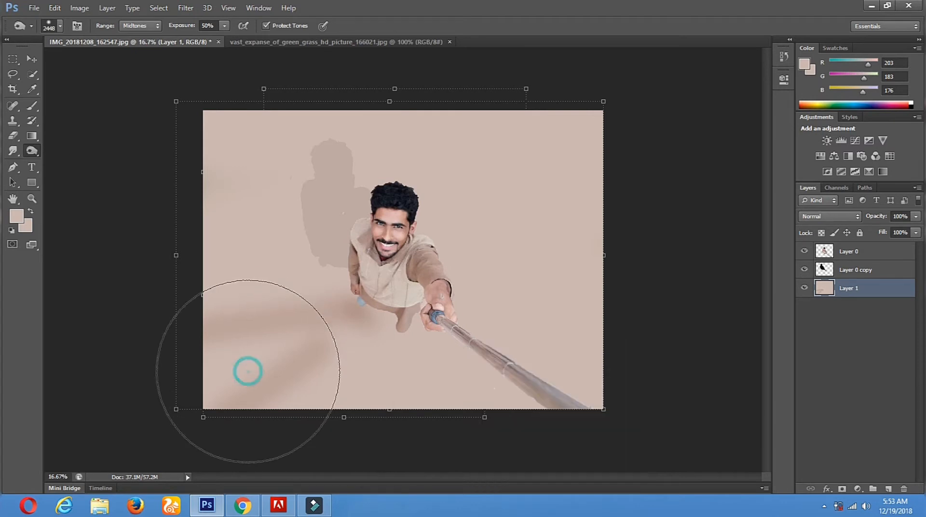
click(248, 371)
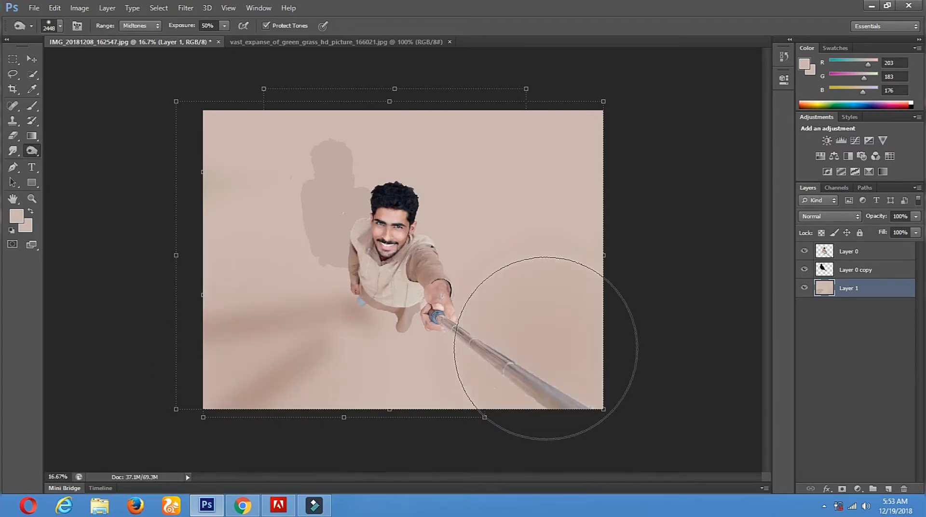
Darken the upper right and upper left corners of the Layer 1 background with a 1753 px Burn brush.
right_click(542, 310)
click(594, 337)
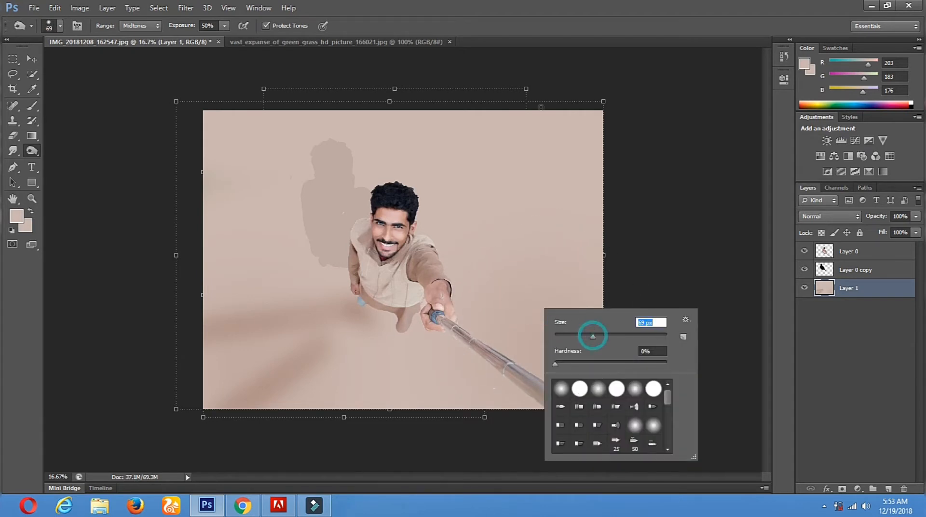
click(628, 335)
drag(641, 340, 646, 338)
click(655, 337)
click(662, 337)
click(567, 139)
click(634, 134)
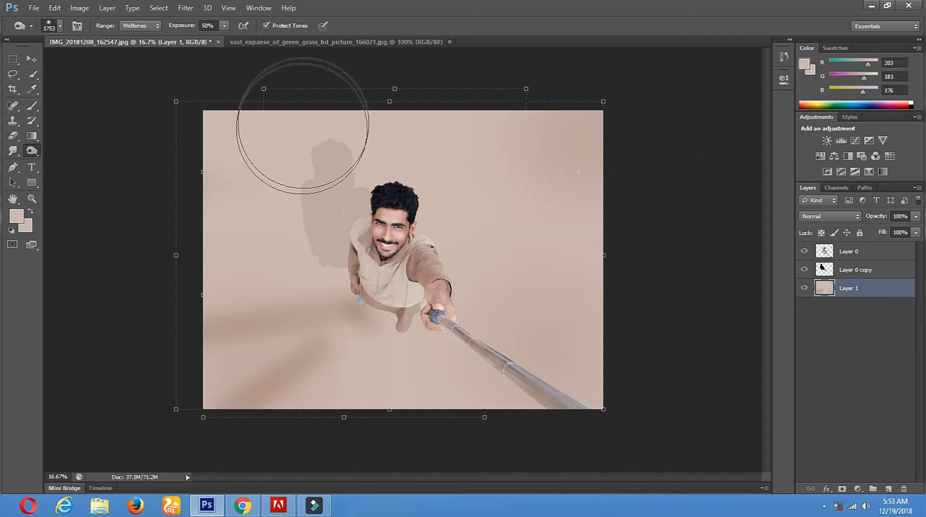
click(231, 141)
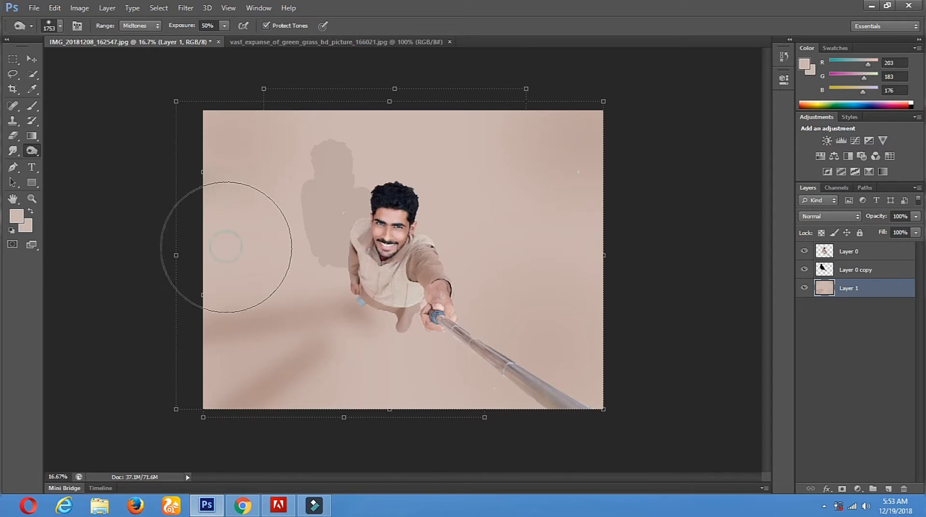
Deepen the shadow streaks on Layer 1 in the image's lower left and beside the man's feet with a 442 px Burn brush.
click(263, 352)
right_click(393, 325)
click(449, 355)
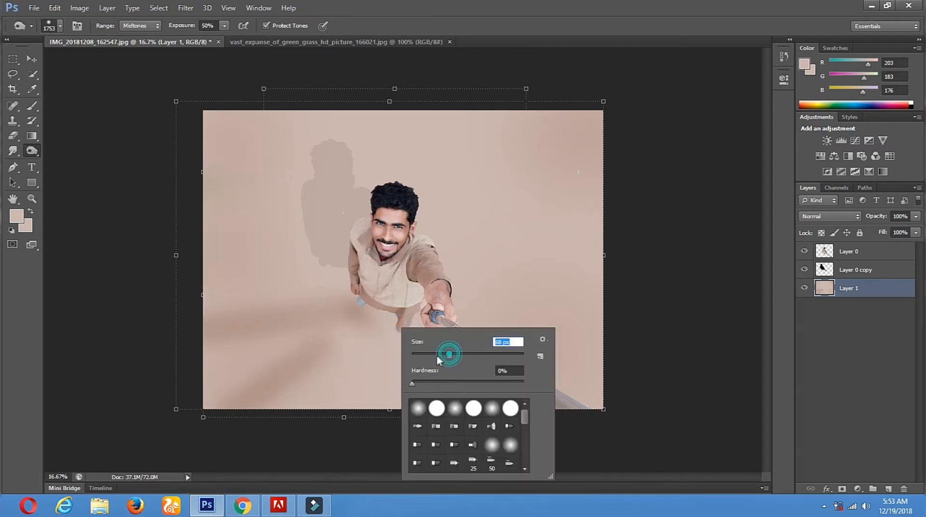
drag(476, 357, 487, 355)
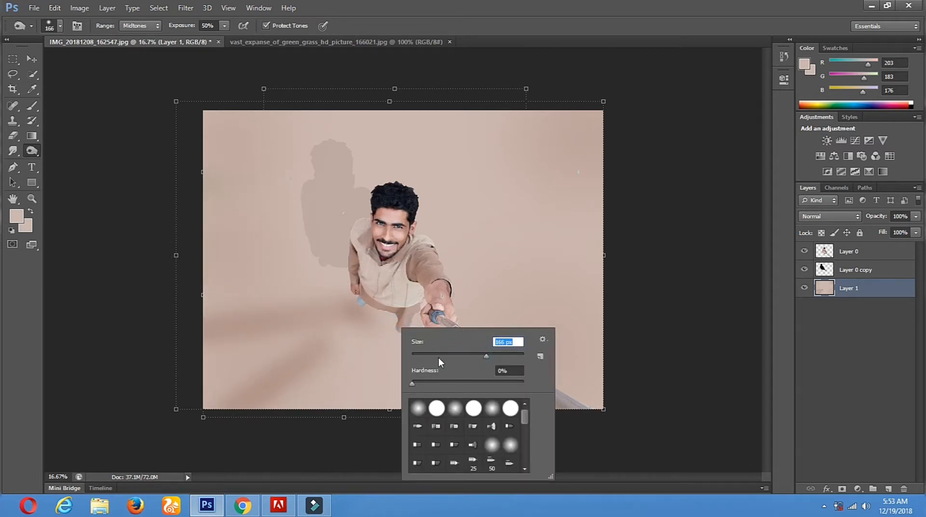
click(503, 357)
click(244, 357)
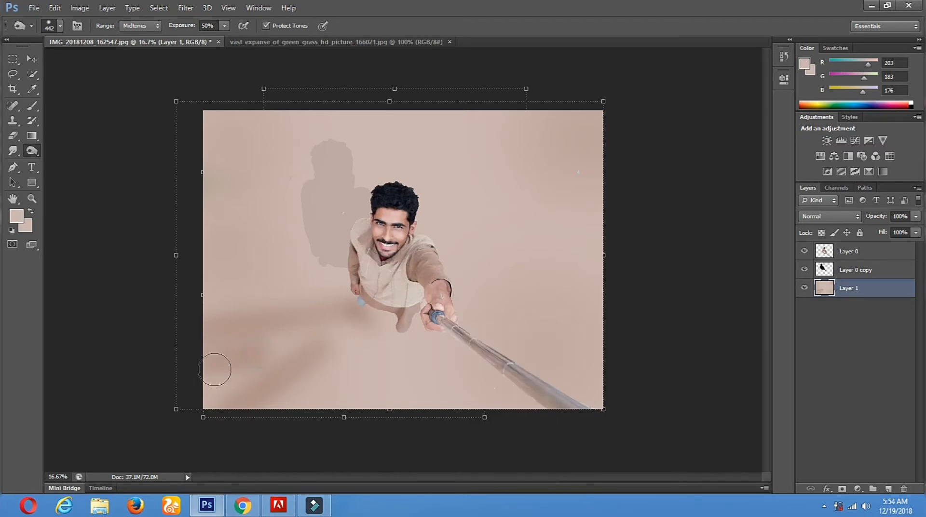
click(380, 333)
click(398, 327)
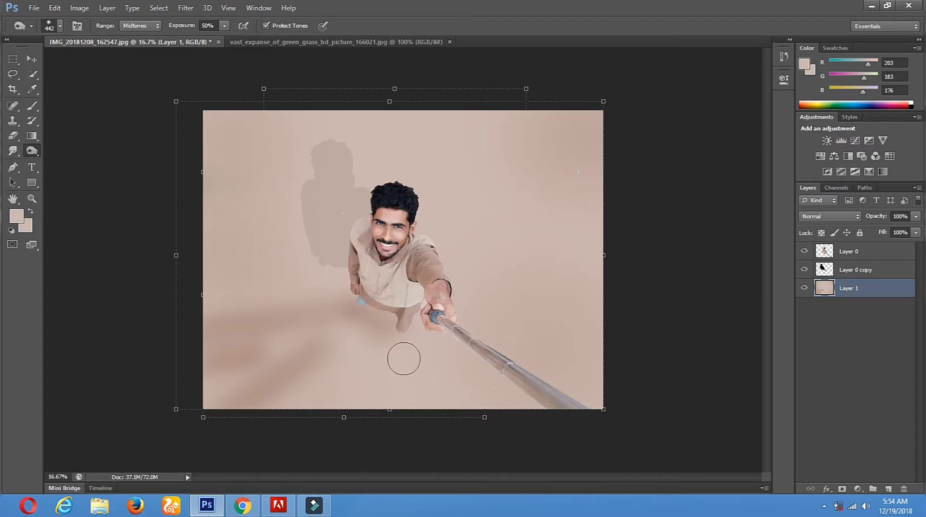
Burn soft dark spots into the Layer 1 background below the selfie stick and to the man's right with a 411 px Burn brush.
right_click(413, 263)
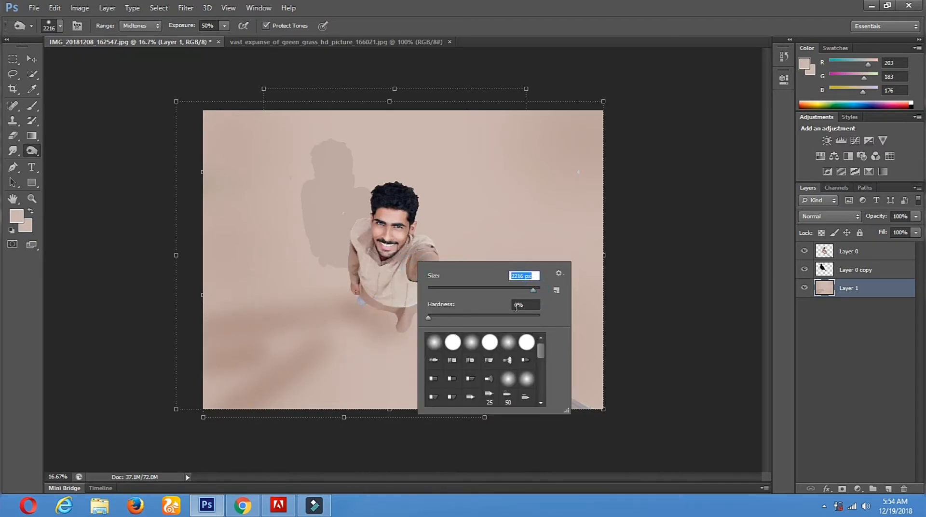
click(498, 288)
drag(499, 288, 524, 290)
click(286, 341)
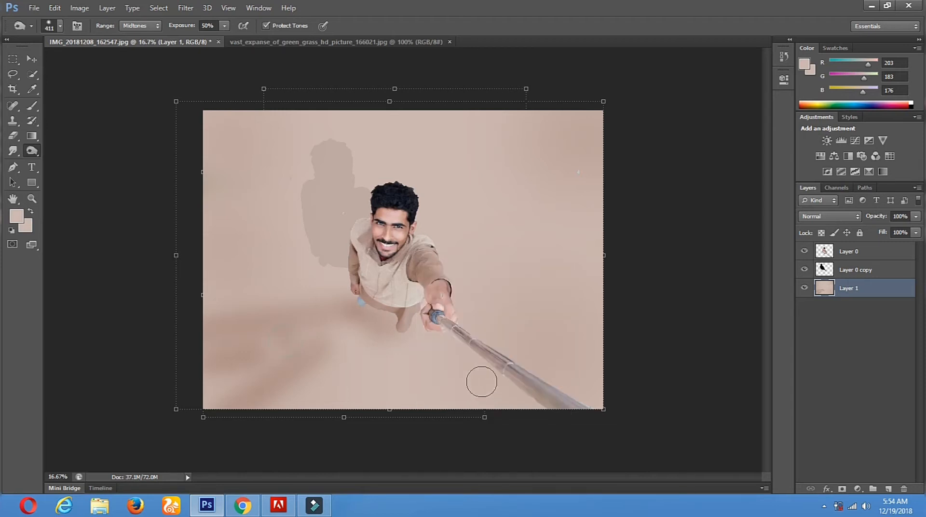
click(462, 366)
click(411, 405)
click(433, 352)
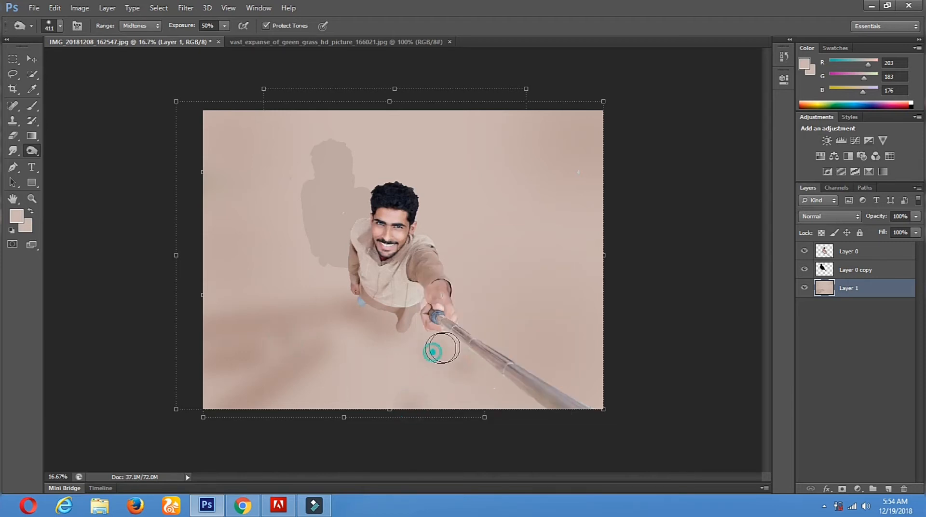
click(566, 329)
click(445, 258)
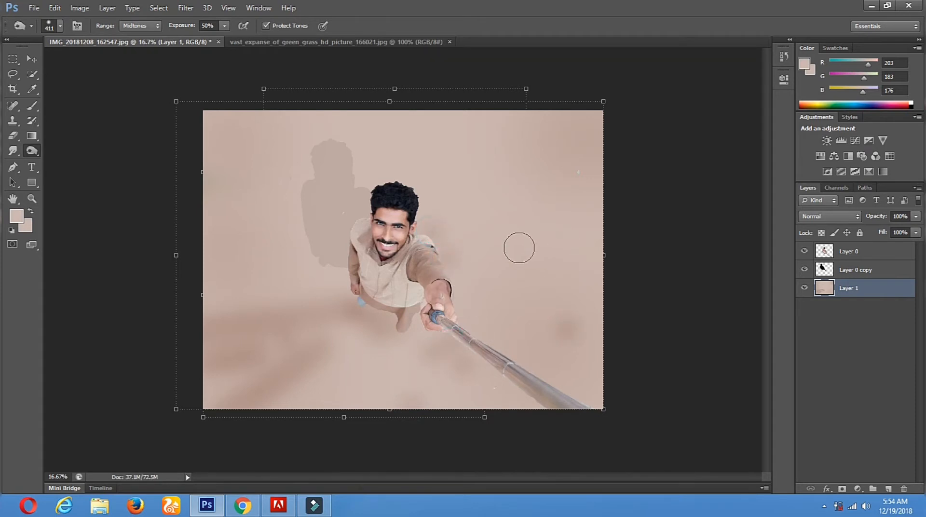
click(550, 235)
Darken spots along the upper left edge of the Layer 1 background with a 463 px Burn brush.
right_click(519, 226)
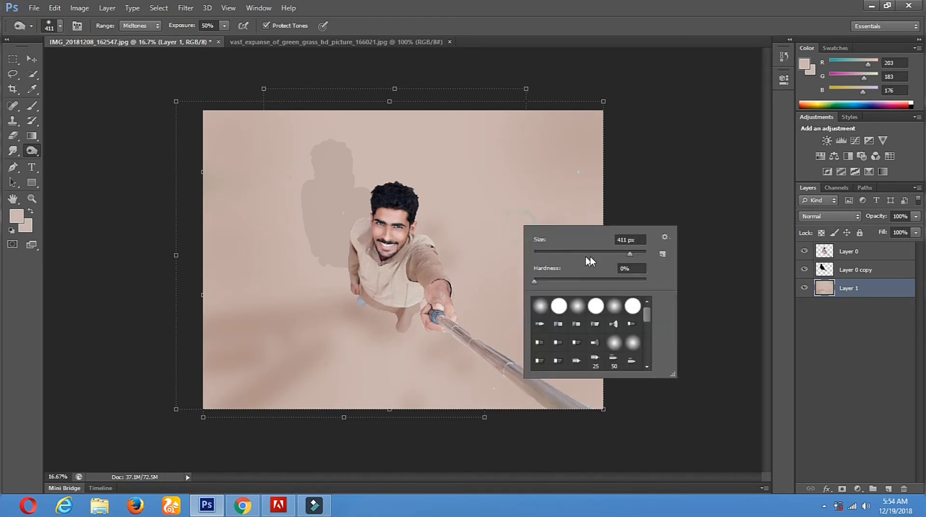
drag(641, 254, 640, 254)
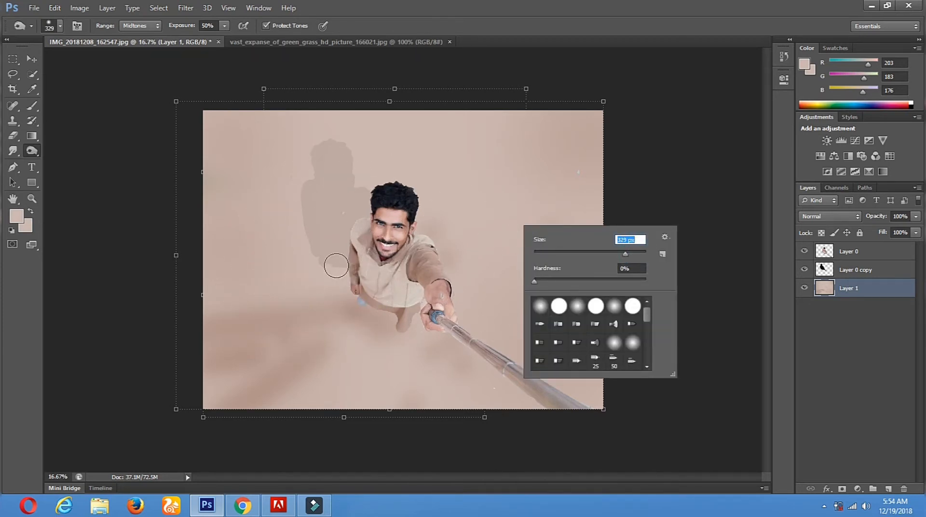
key(Return)
right_click(579, 205)
drag(687, 237, 697, 236)
key(Return)
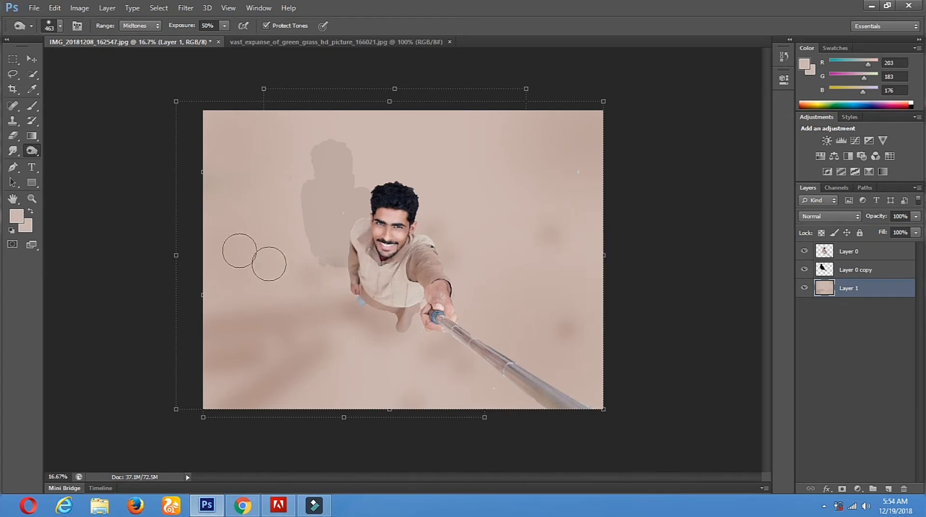
click(209, 134)
click(210, 161)
click(209, 189)
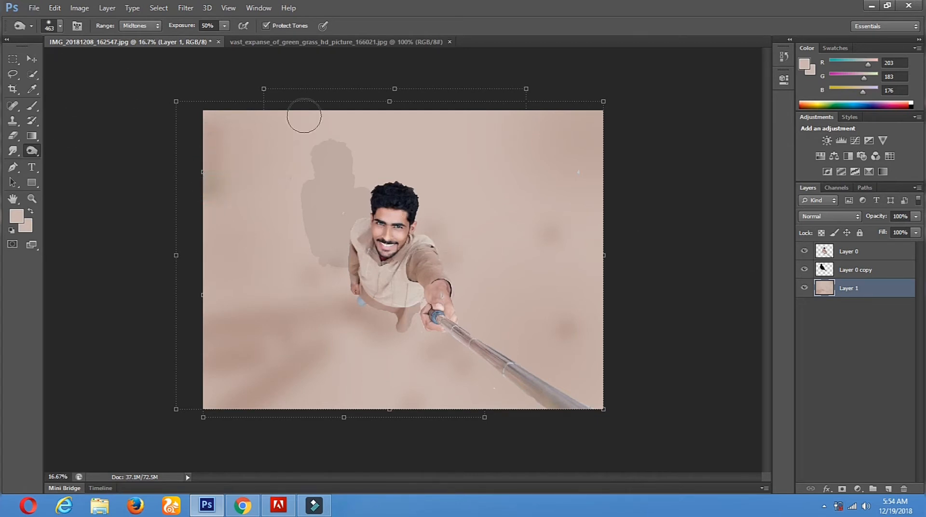
click(833, 256)
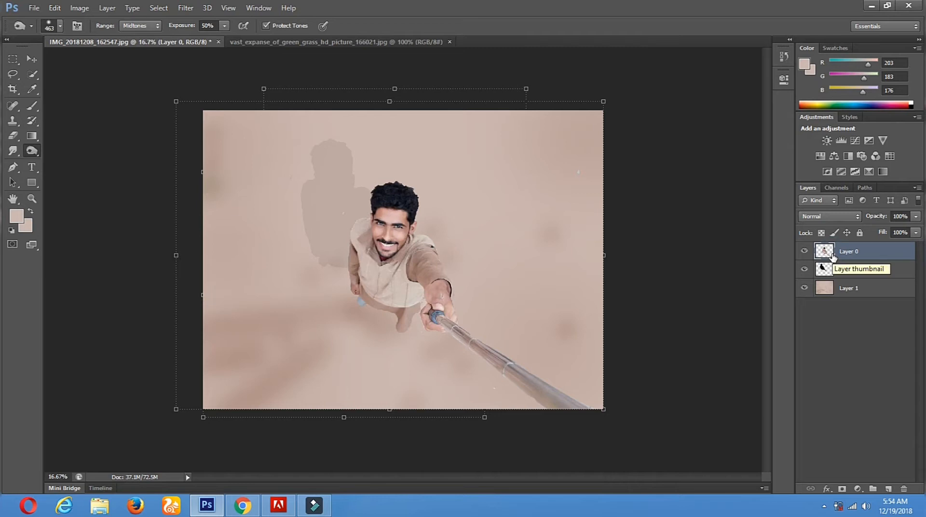
click(916, 233)
click(890, 245)
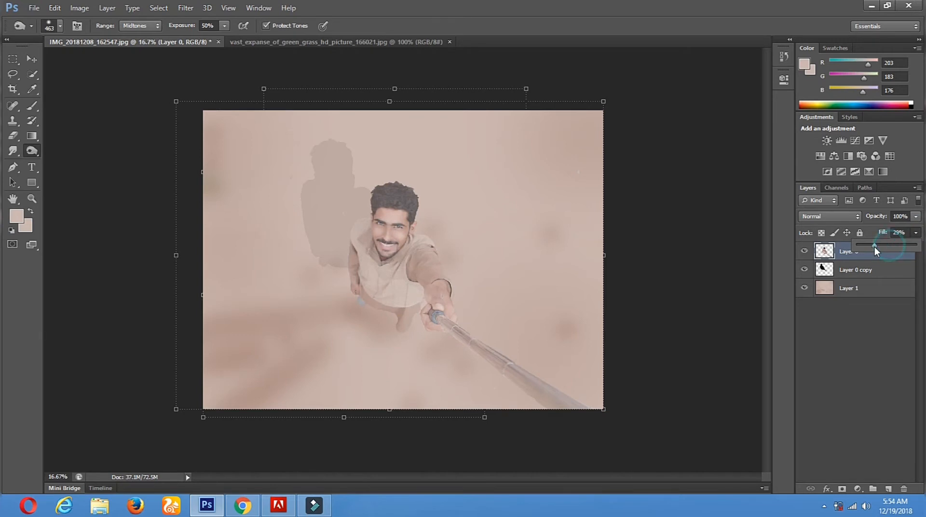
drag(876, 247, 915, 245)
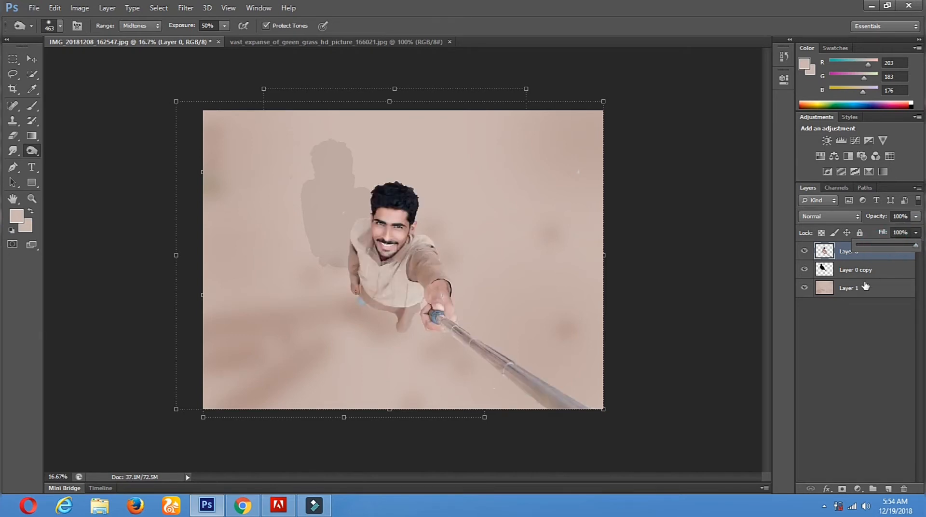
Lower the fill of the man's silhouette shadow on Layer 0 copy to 3%.
click(852, 270)
click(916, 232)
drag(863, 248, 862, 248)
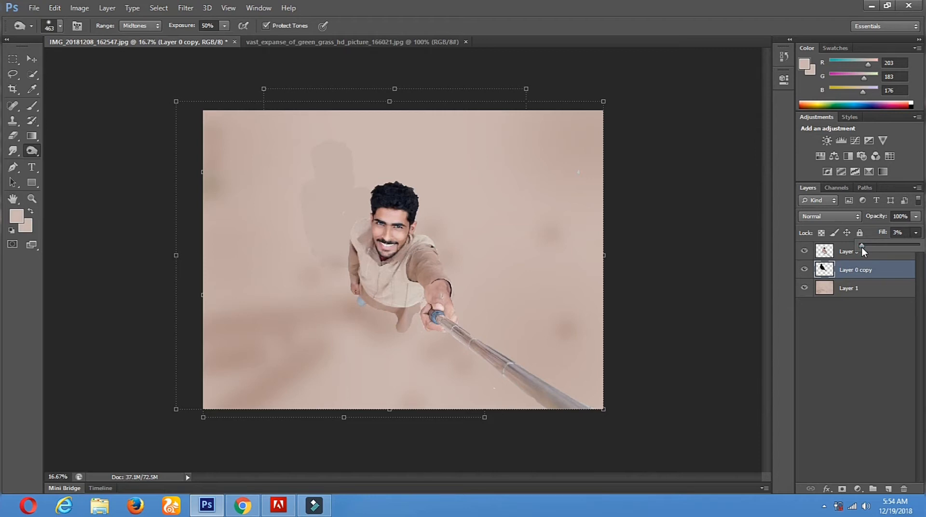
click(32, 59)
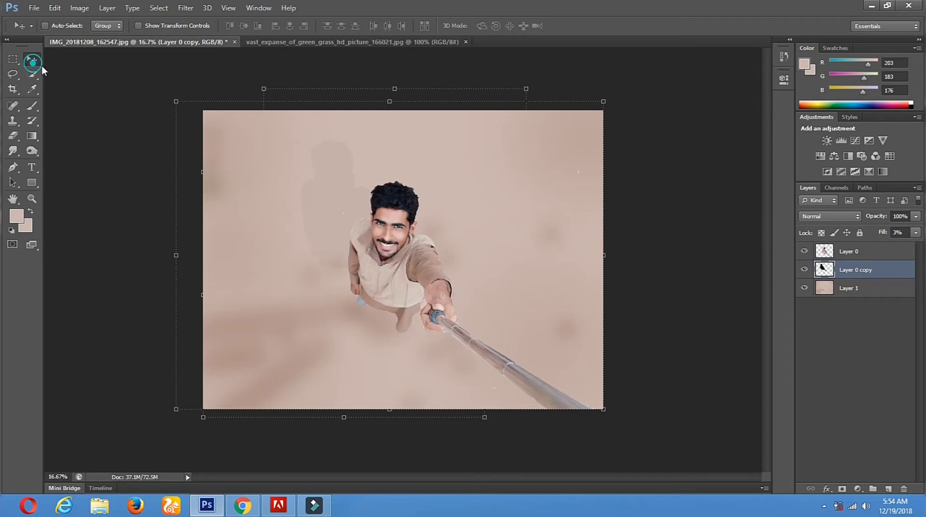
right_click(311, 201)
click(321, 209)
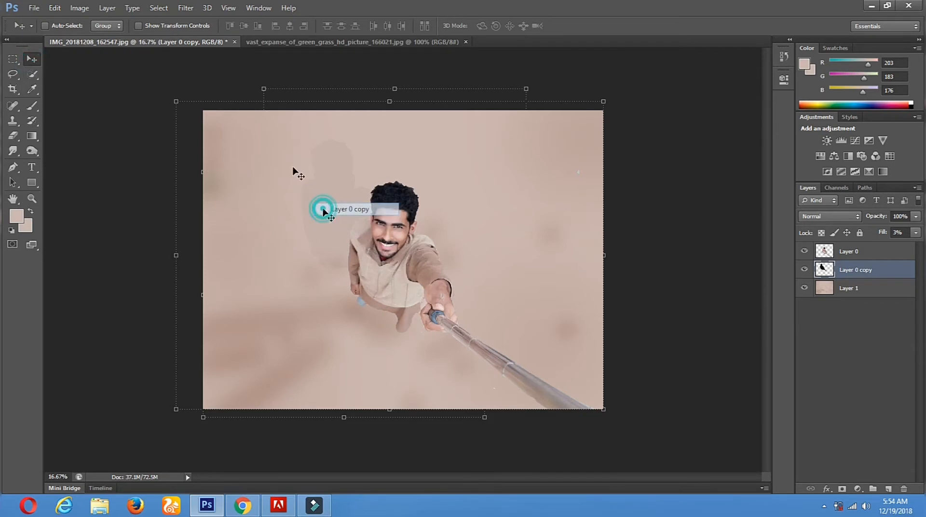
Try shifting the hue of the Layer 1 background to +7 with a Hue/Saturation adjustment.
click(849, 288)
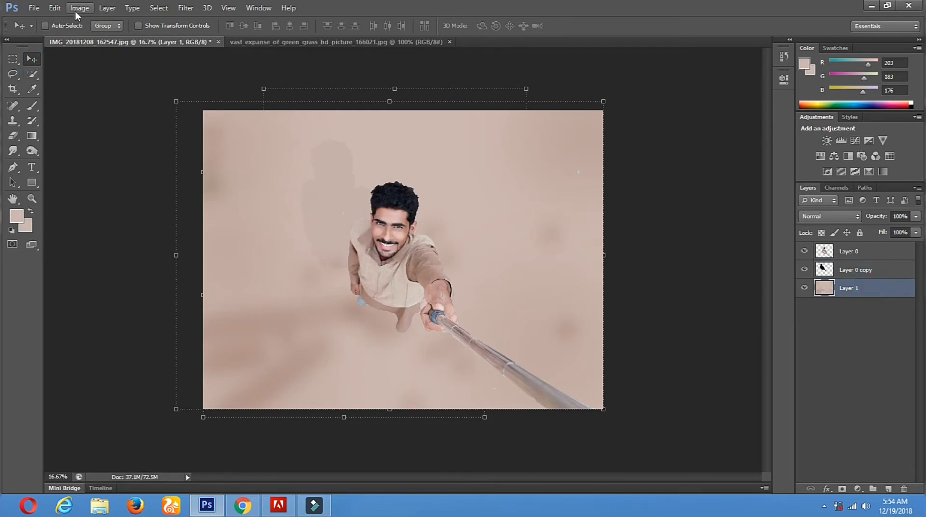
click(79, 8)
mouse_move(120, 37)
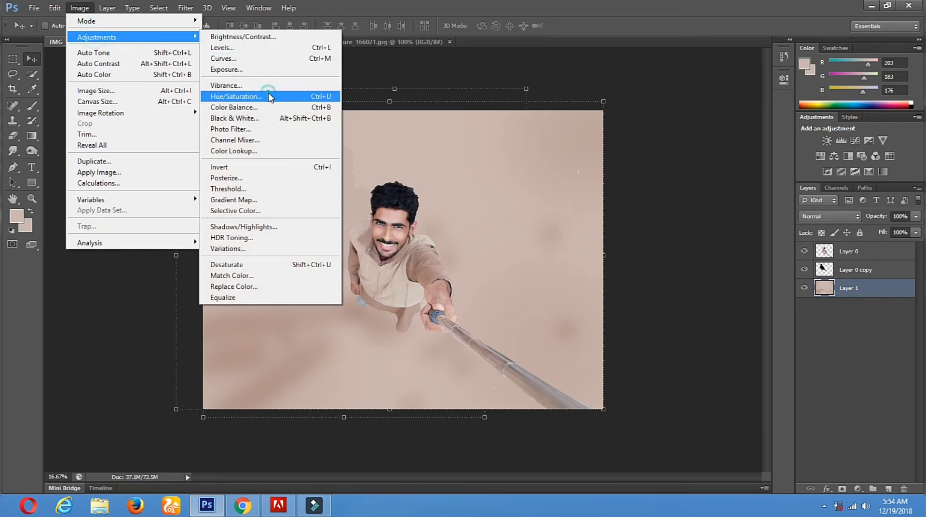
click(289, 96)
drag(736, 139, 719, 138)
drag(718, 138, 747, 143)
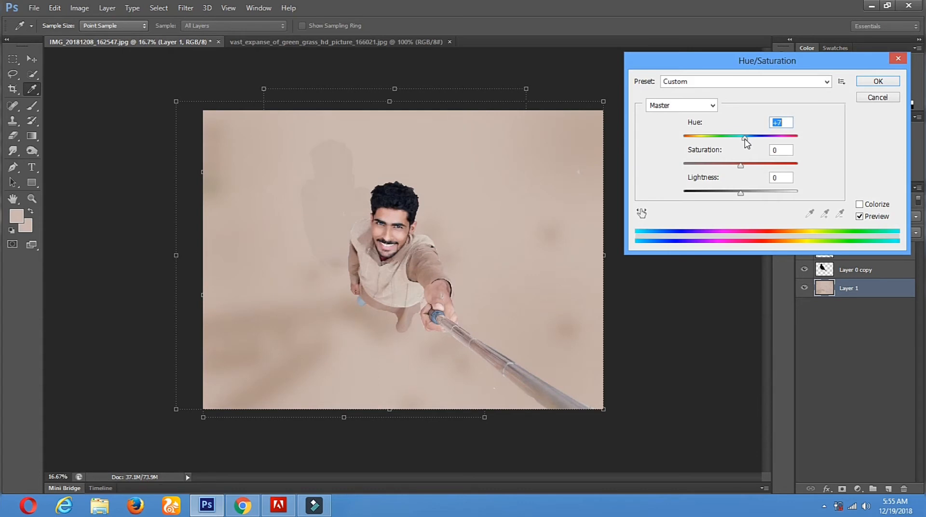
click(877, 97)
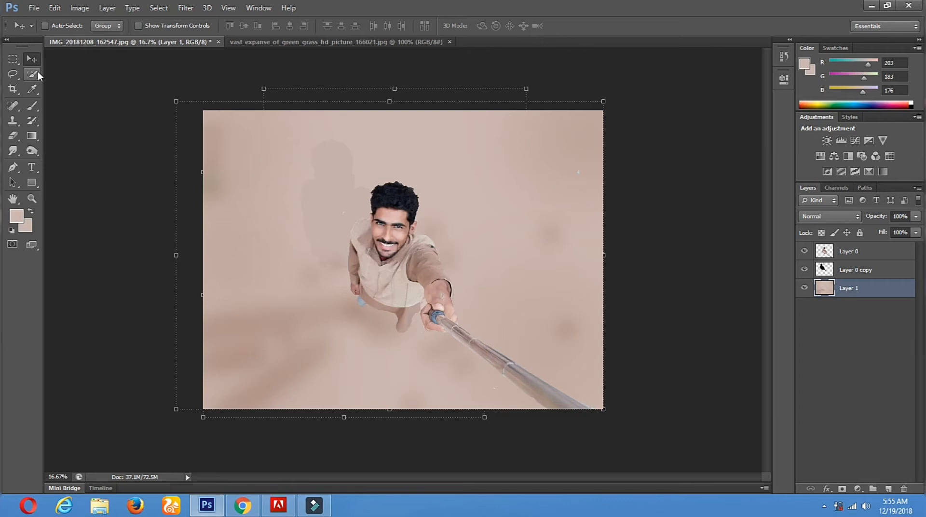
click(13, 73)
click(418, 209)
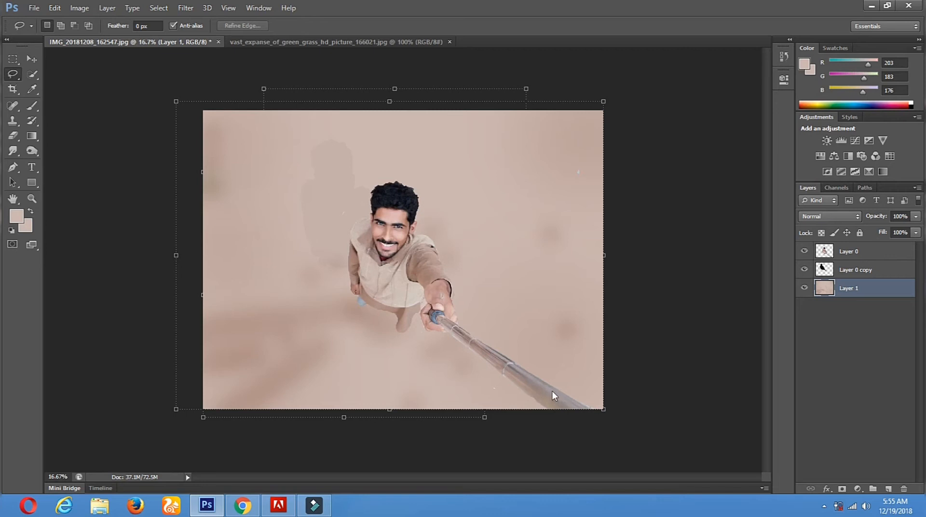
key(ctrl+shift+s)
click(609, 302)
Open the Save As dialog for the edited image.
click(25, 8)
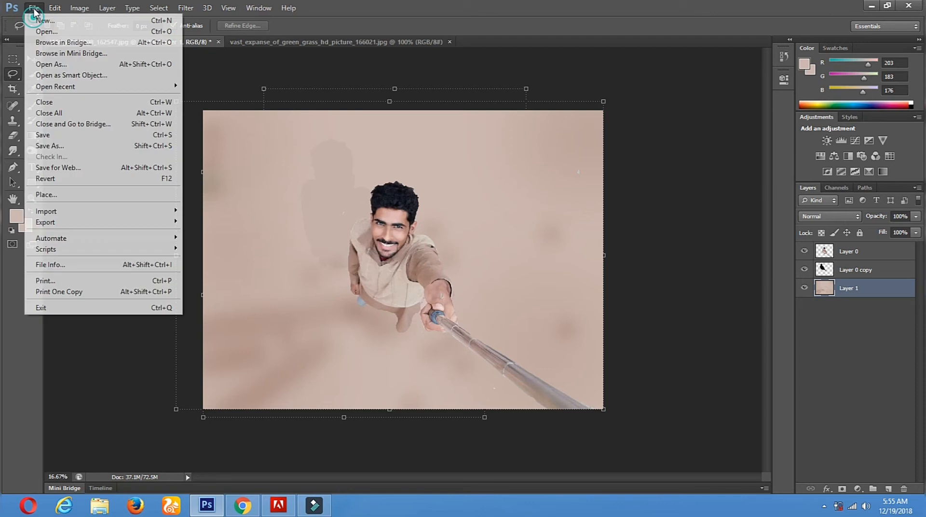
click(54, 146)
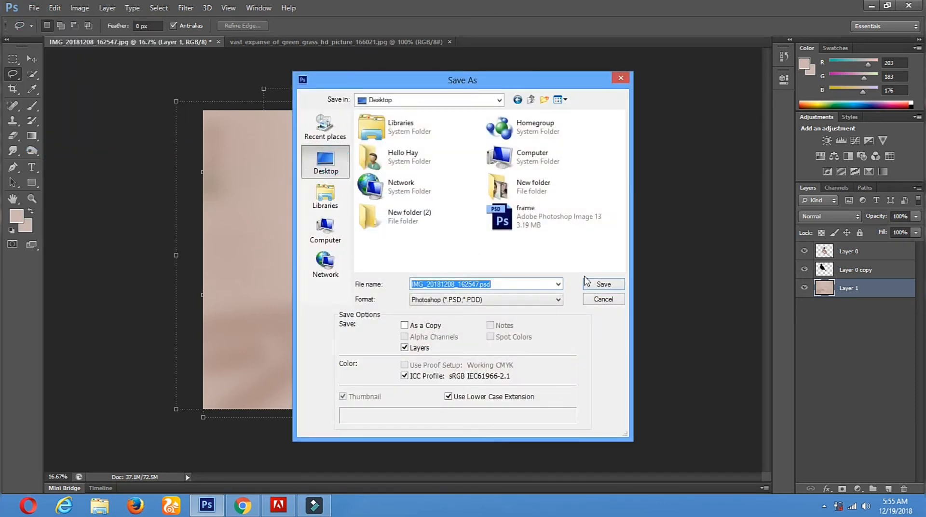
text(hama)
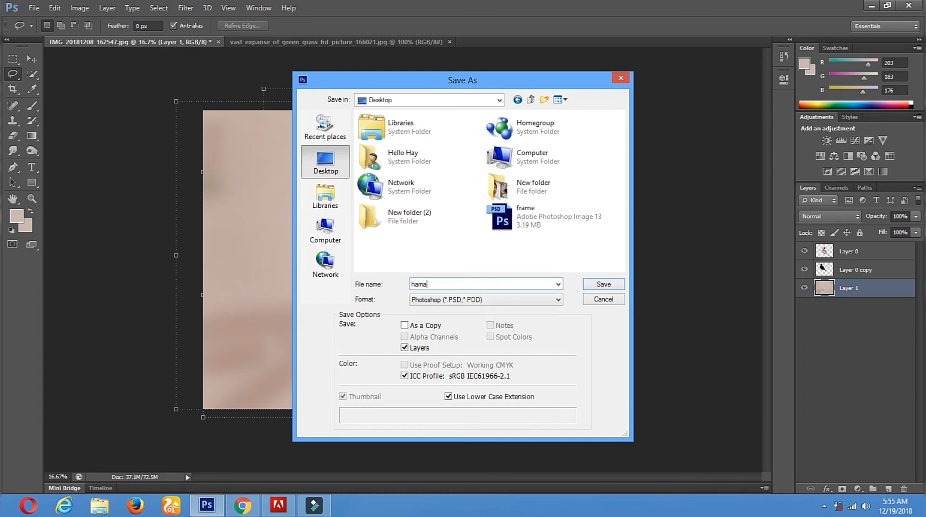
key(BackSpace)
key(BackSpace)
key(BackSpace)
key(BackSpace)
key(BackSpace)
key(BackSpace)
key(BackSpace)
text(Plz)
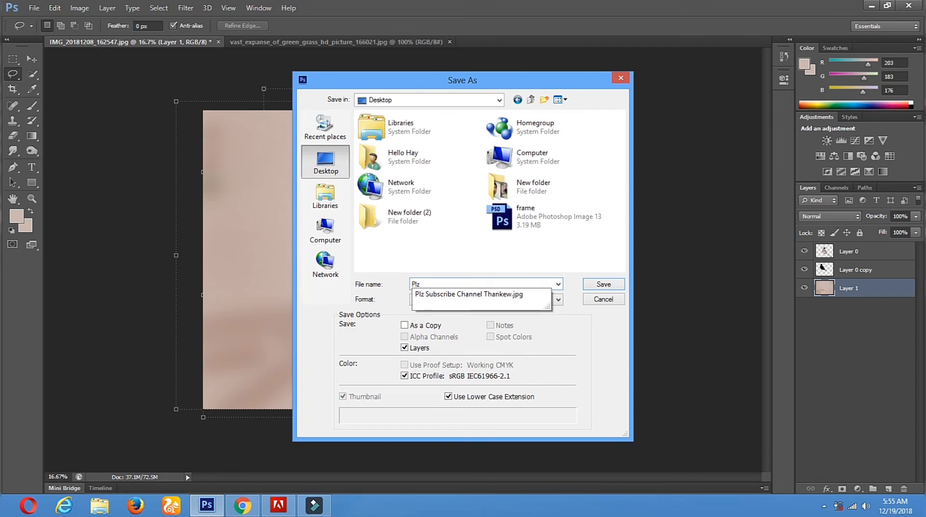
key(Down)
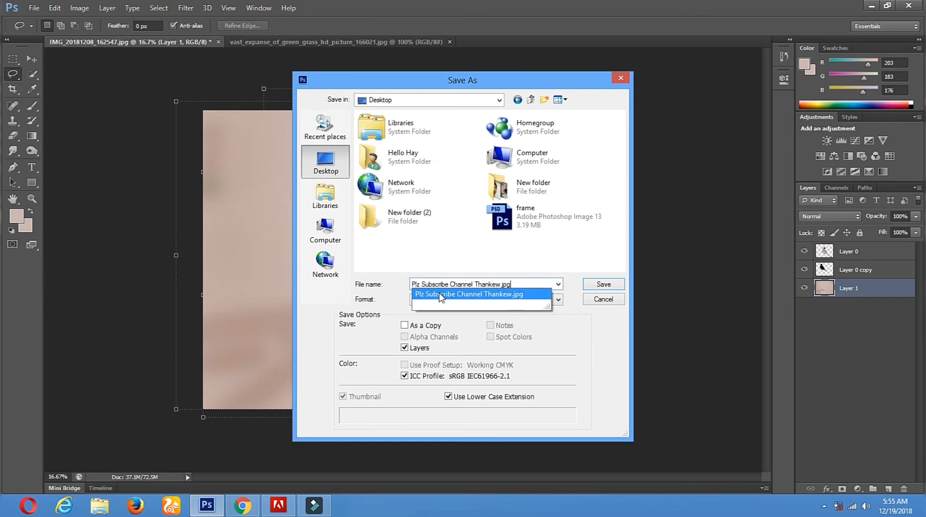
key(ctrl+a)
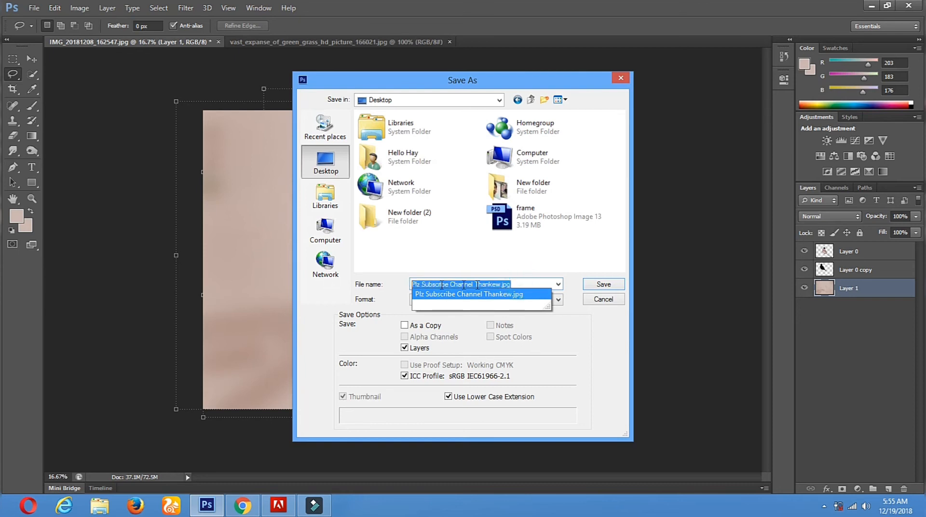
key(BackSpace)
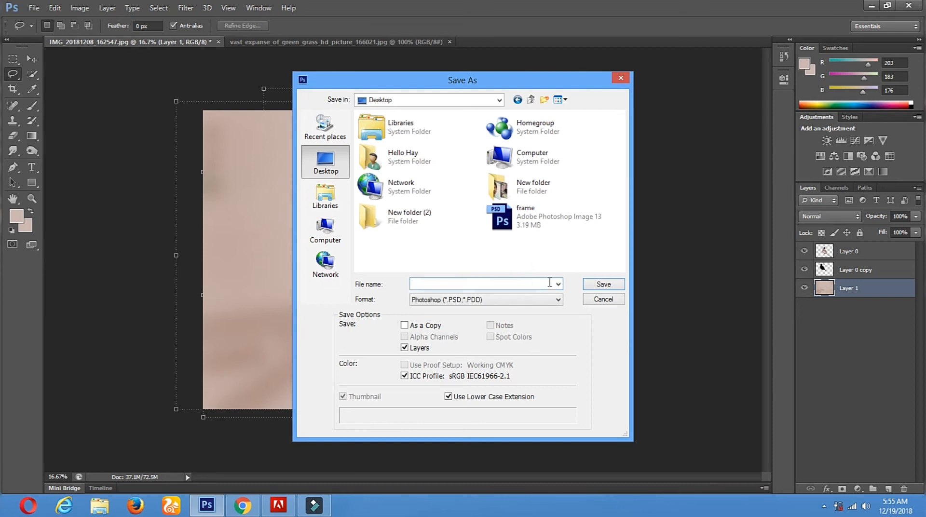
Save the image to the Desktop as "New 1" in JPEG format, accepting the offered JPEG options.
text(New )
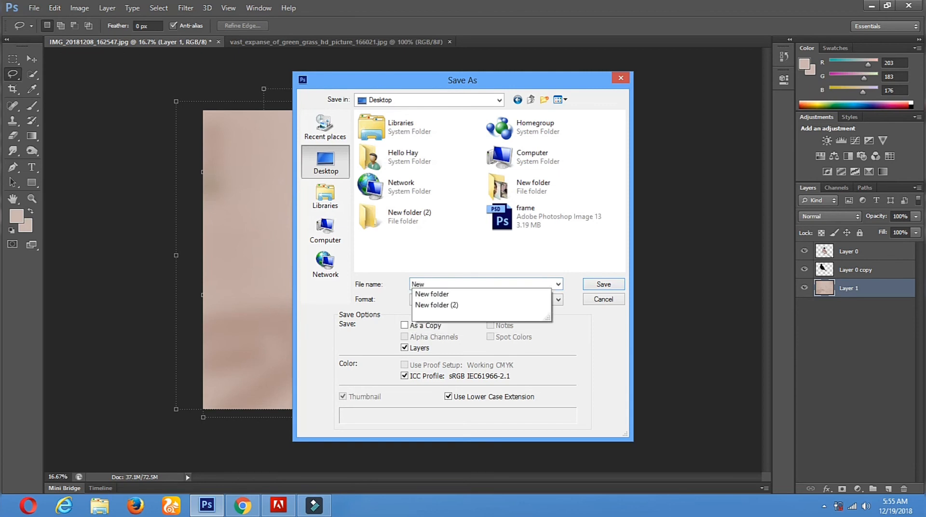
text(1)
click(544, 301)
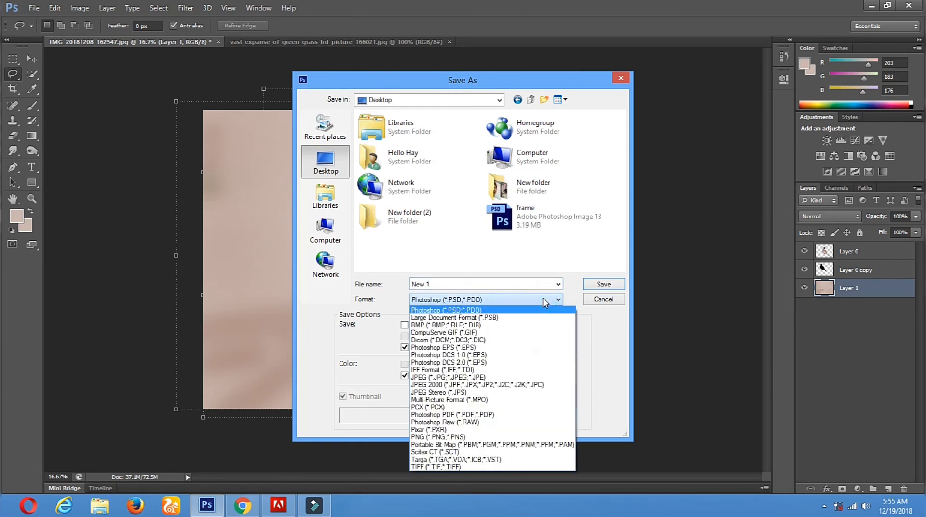
key(j)
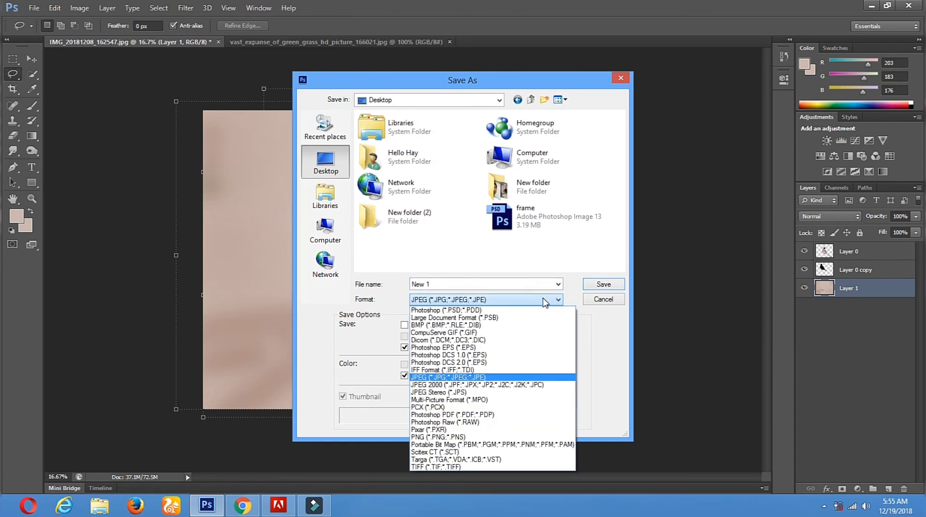
click(472, 378)
click(596, 285)
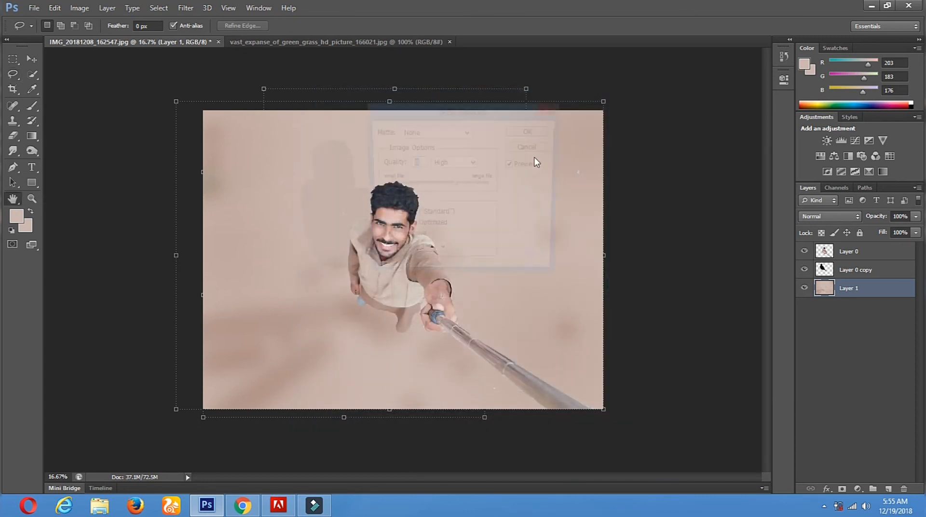
click(518, 137)
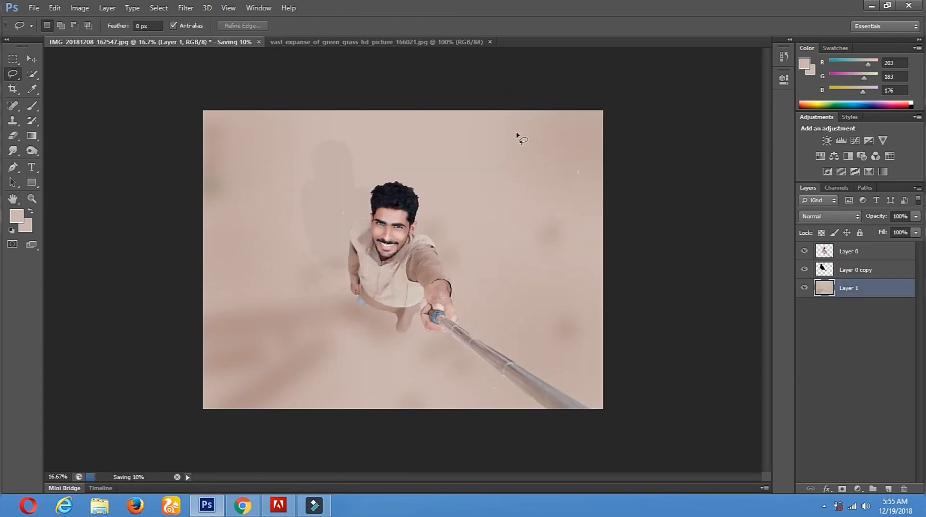
click(872, 5)
click(310, 512)
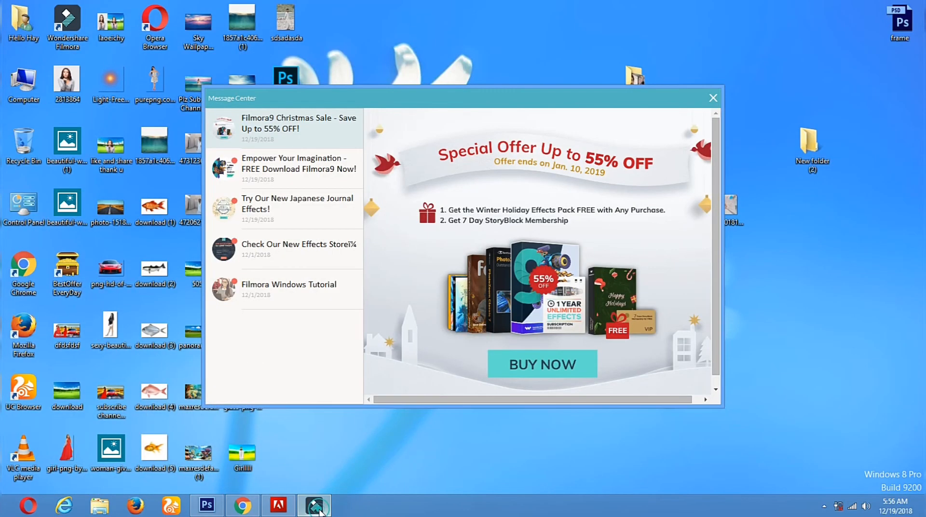
click(824, 506)
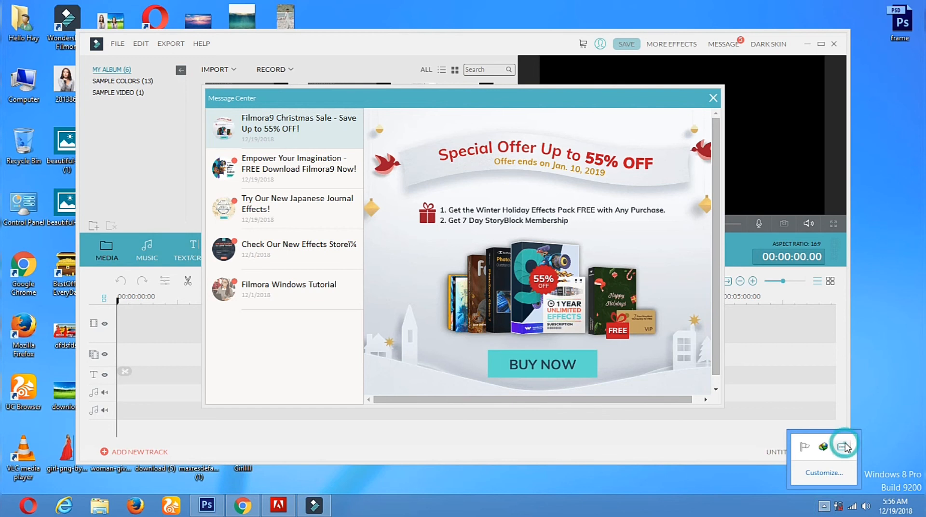
right_click(843, 447)
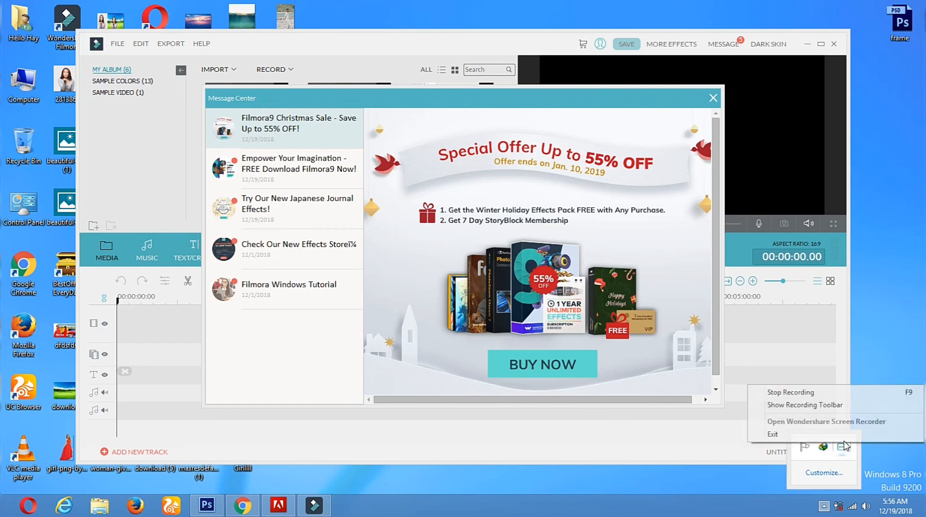
click(790, 393)
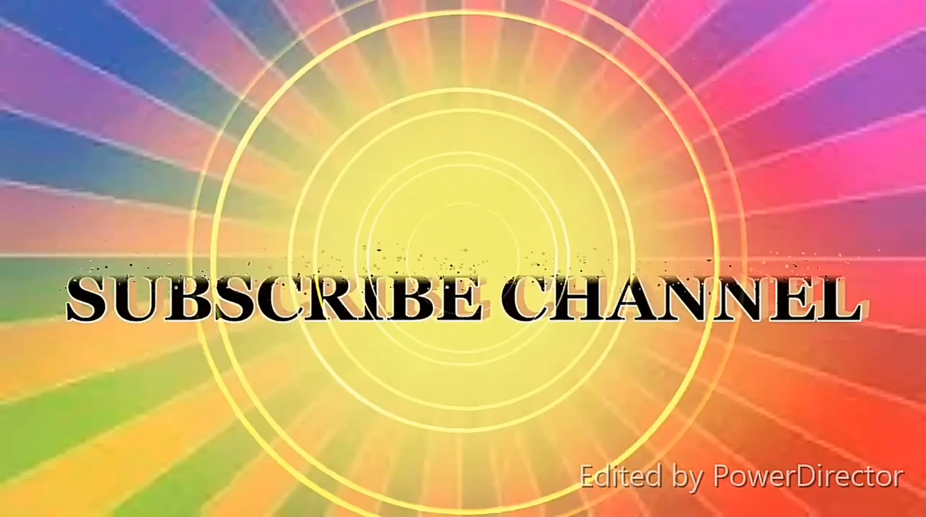